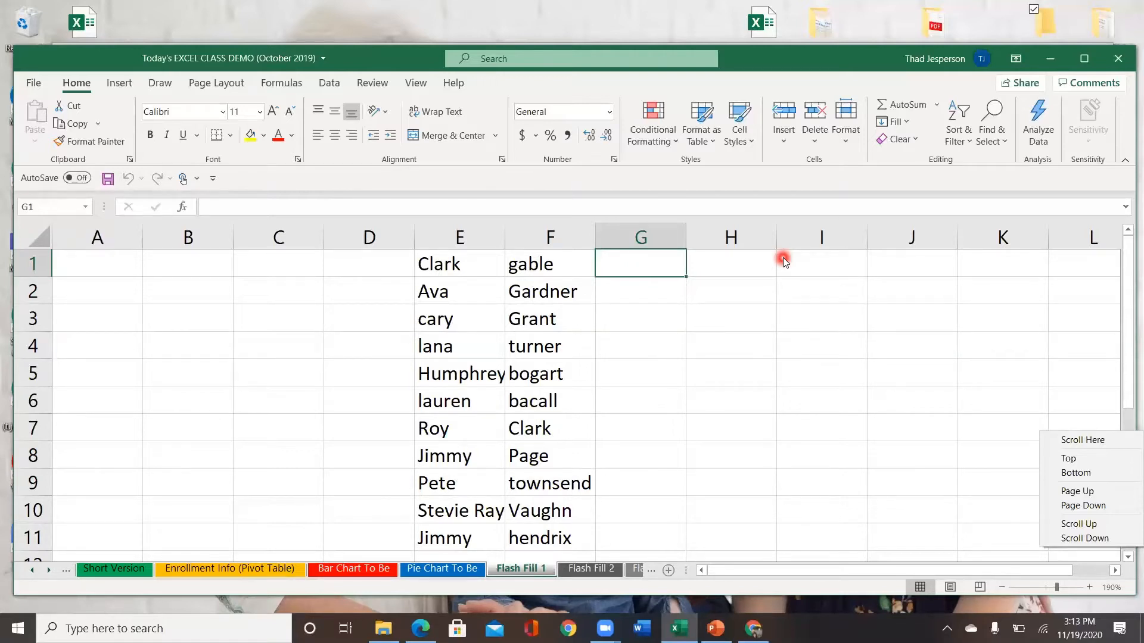
key("Escape")
type("le")
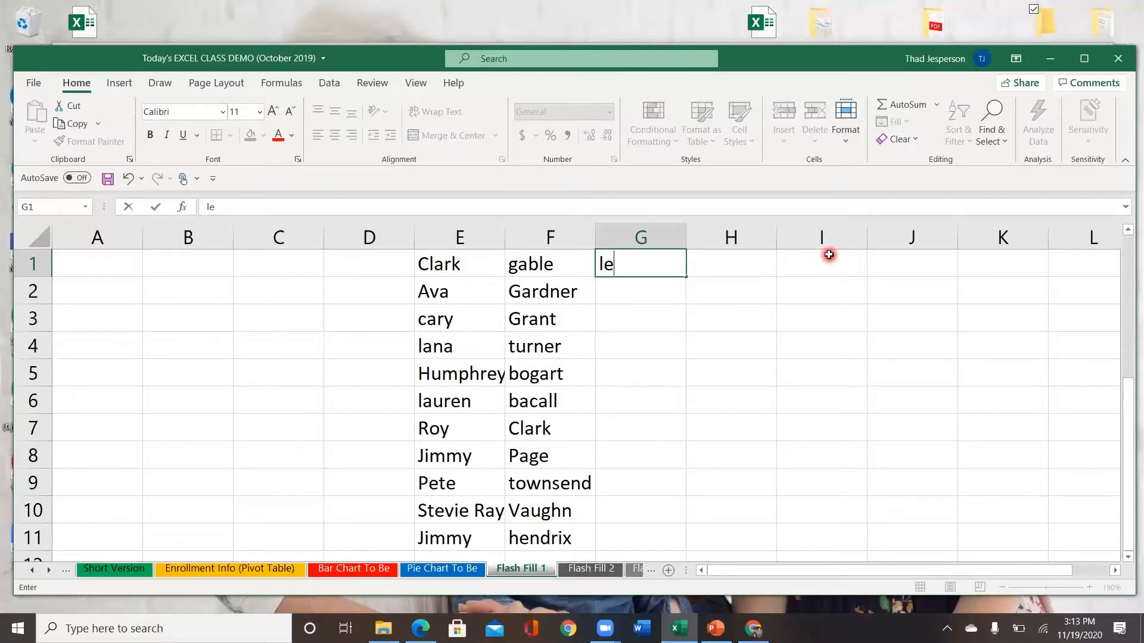
key("Left")
key("Left")
key("Right")
key("Right")
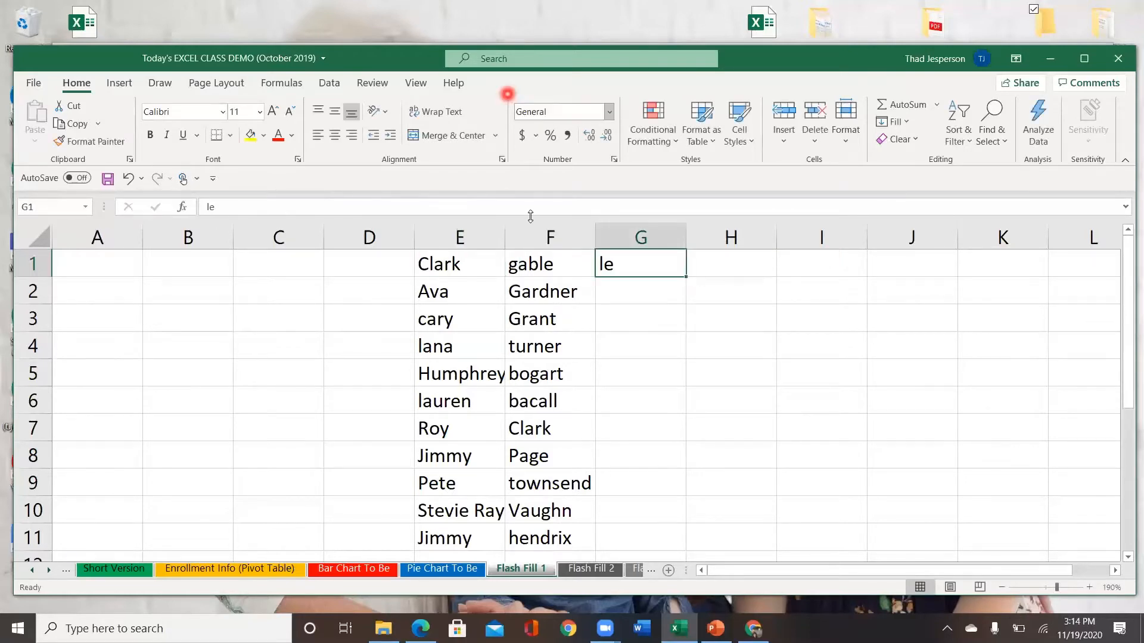
left_click(219, 207)
left_click_drag(219, 207, 203, 226)
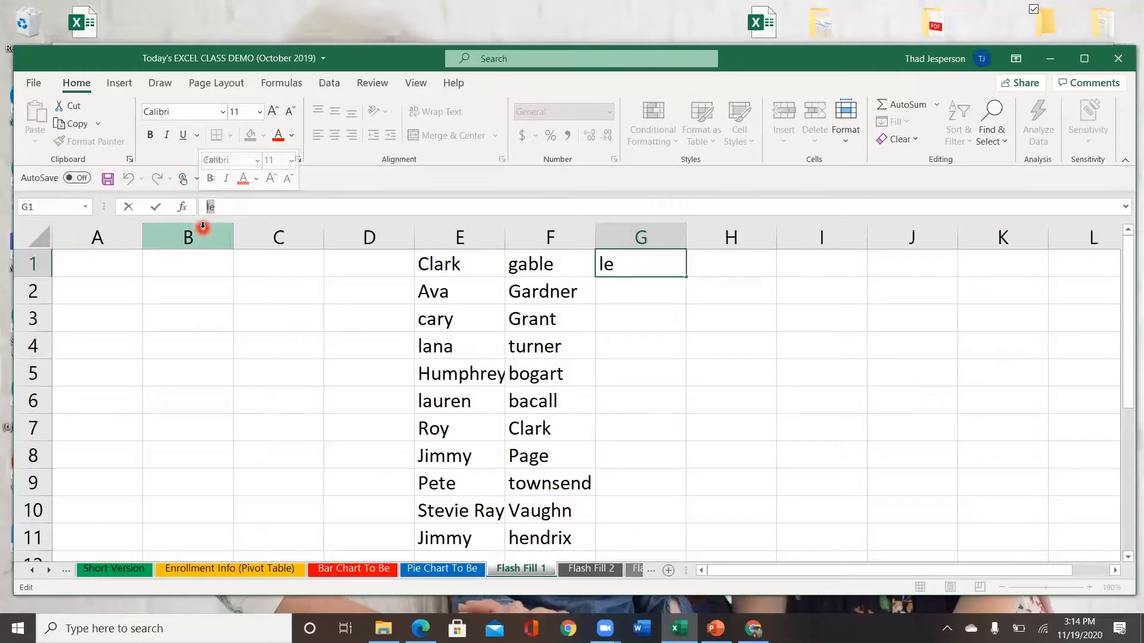
key("BackSpace")
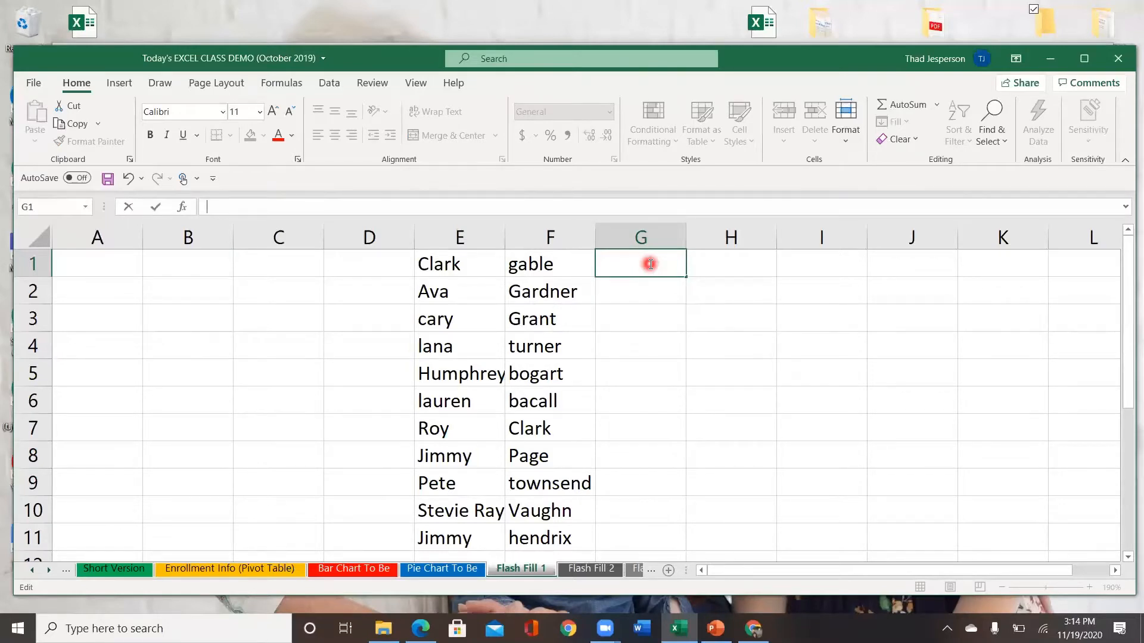
Enter "Gable, Clark" in cell G1 as the last-name-first pattern for the names in columns E and F.
type("Gable")
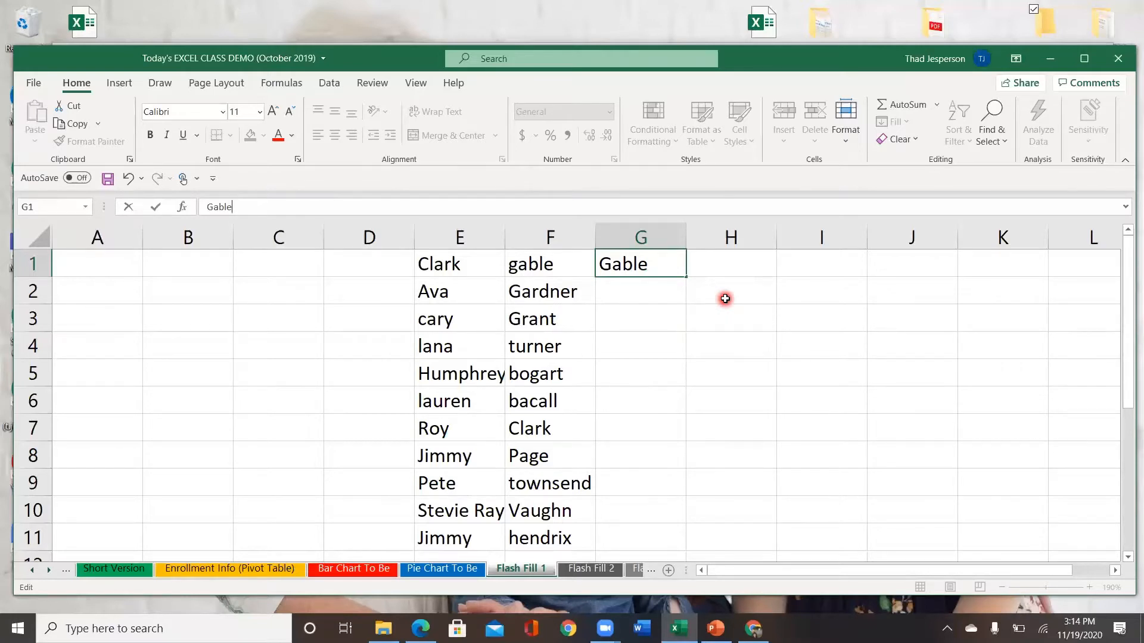
type(",")
type("Clark")
left_click(637, 265)
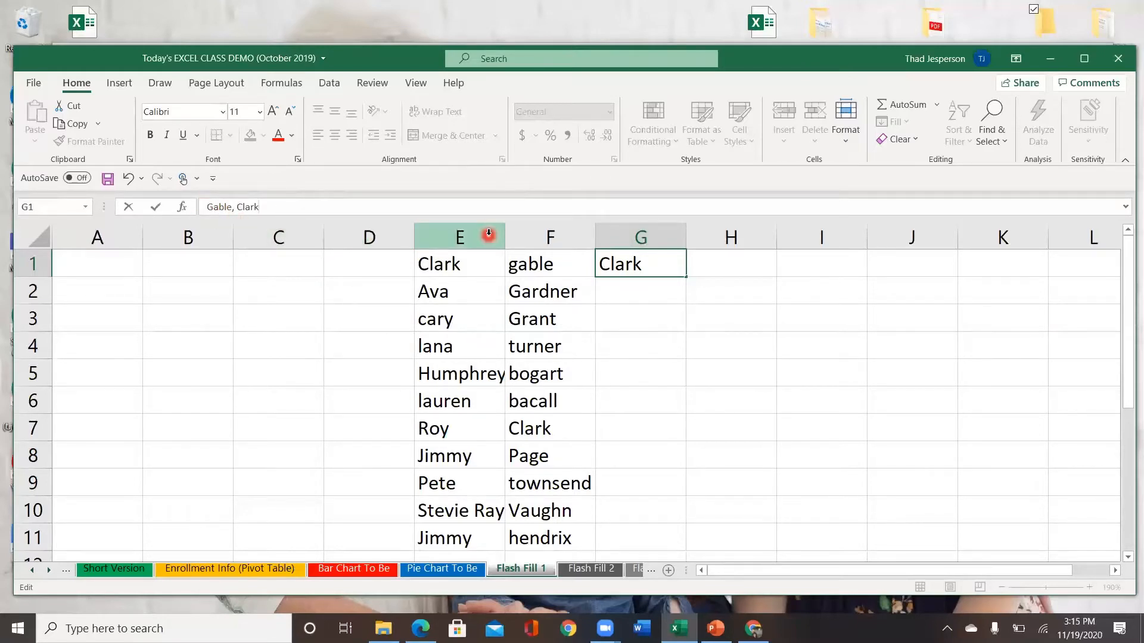
key("Return")
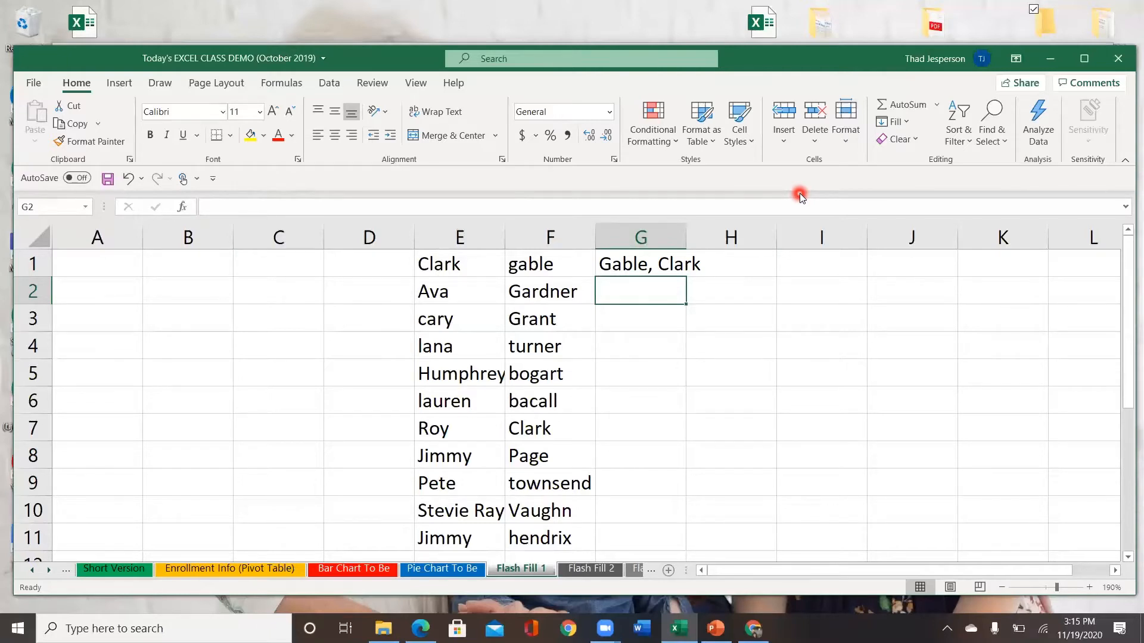
Flash Fill column G from "Gardner, Ava" in G2 down the list, and widen column G to fit the combined names.
type("G")
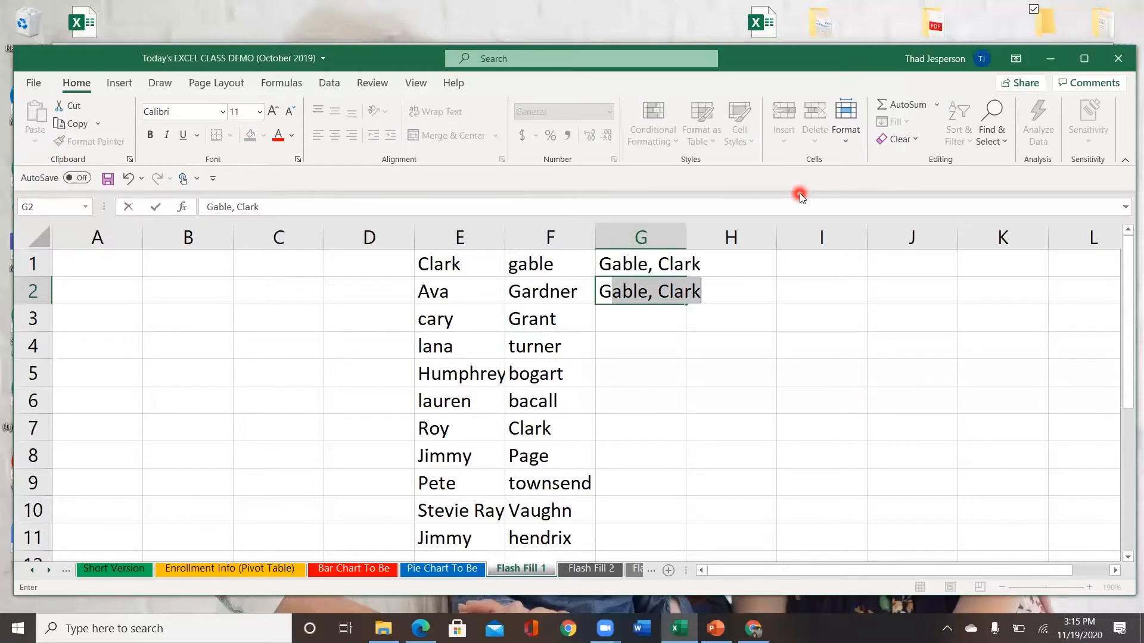
type("ardner")
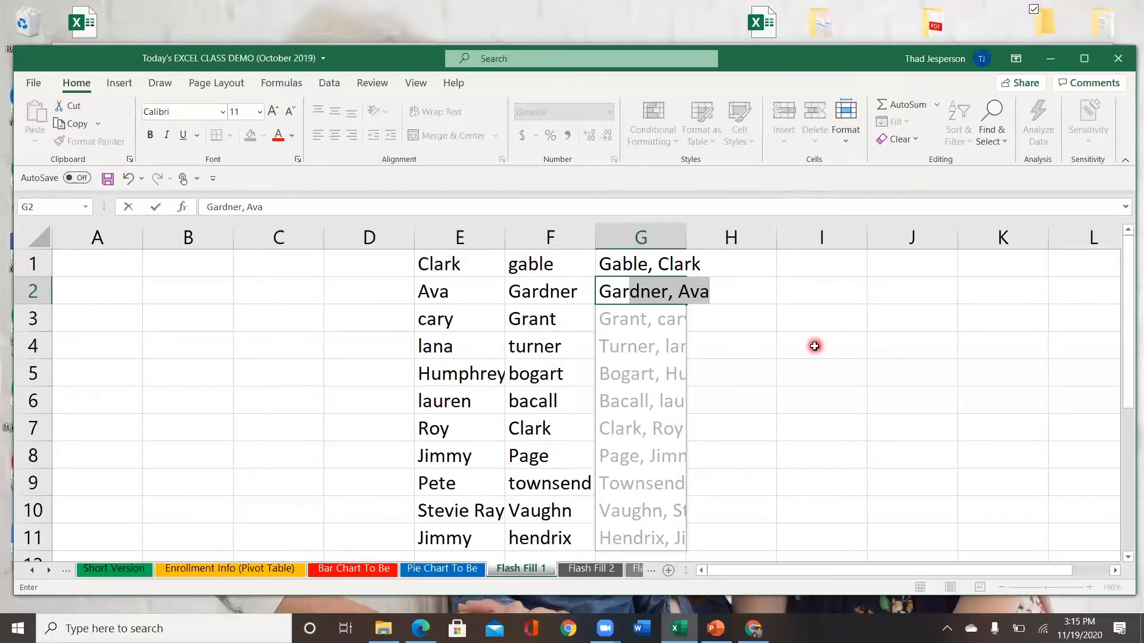
key("Return")
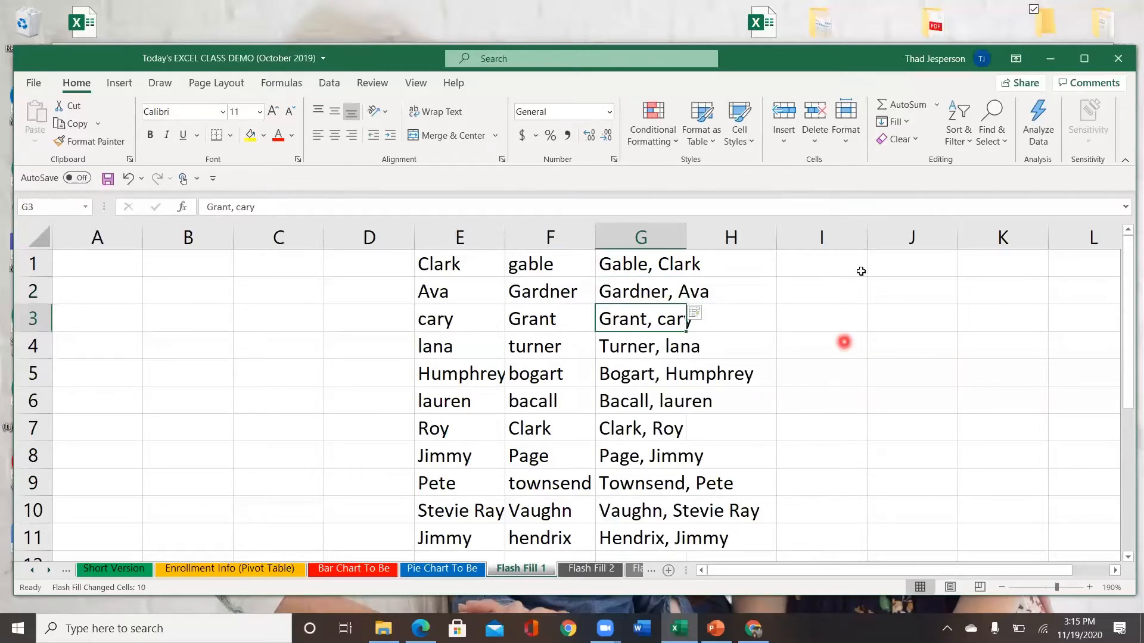
left_click_drag(687, 237, 781, 244)
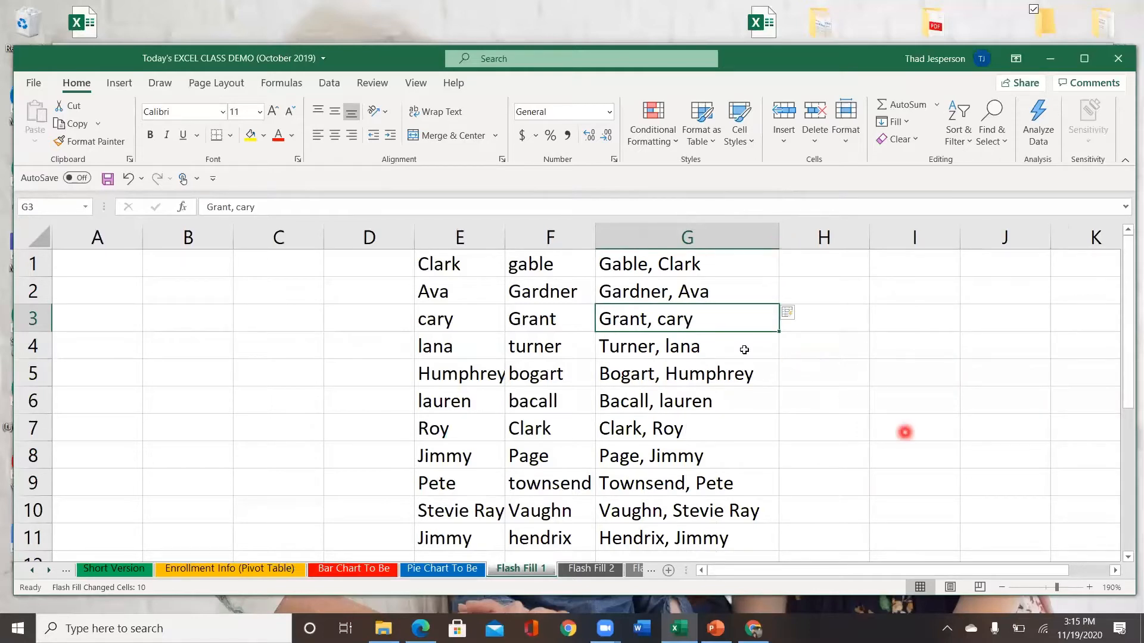
left_click(695, 267)
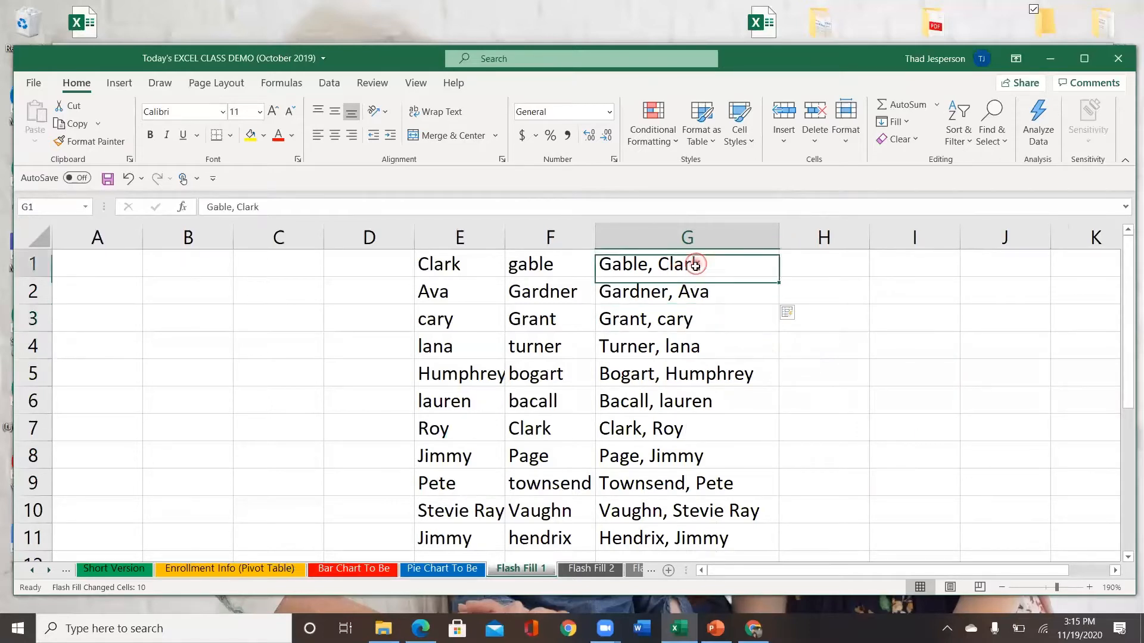
left_click(685, 322)
left_click(690, 401)
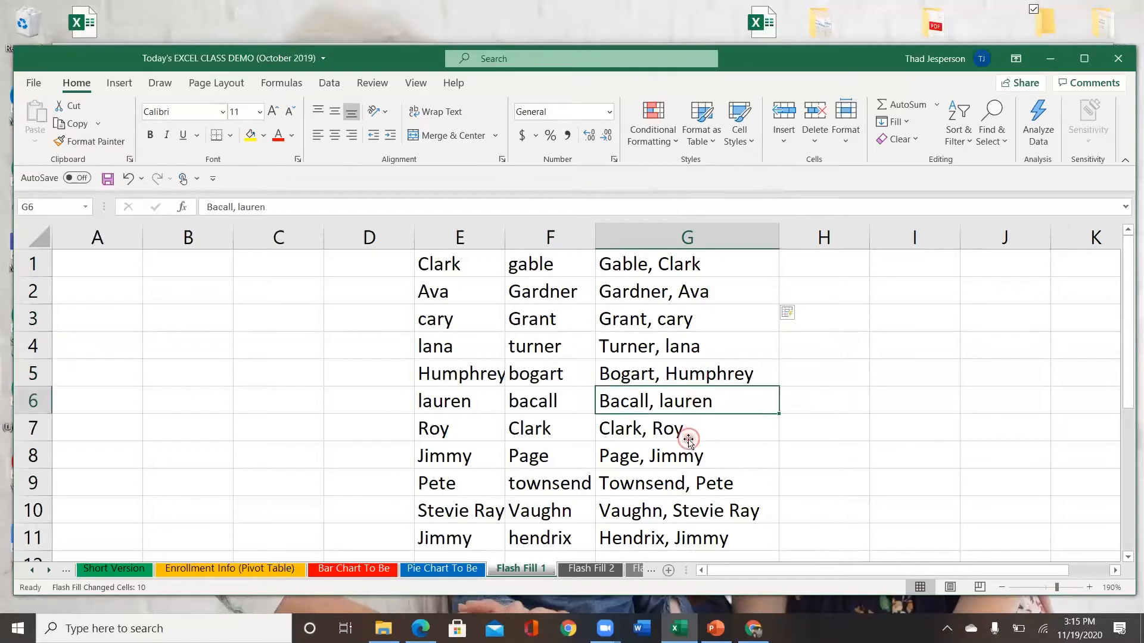
left_click(689, 434)
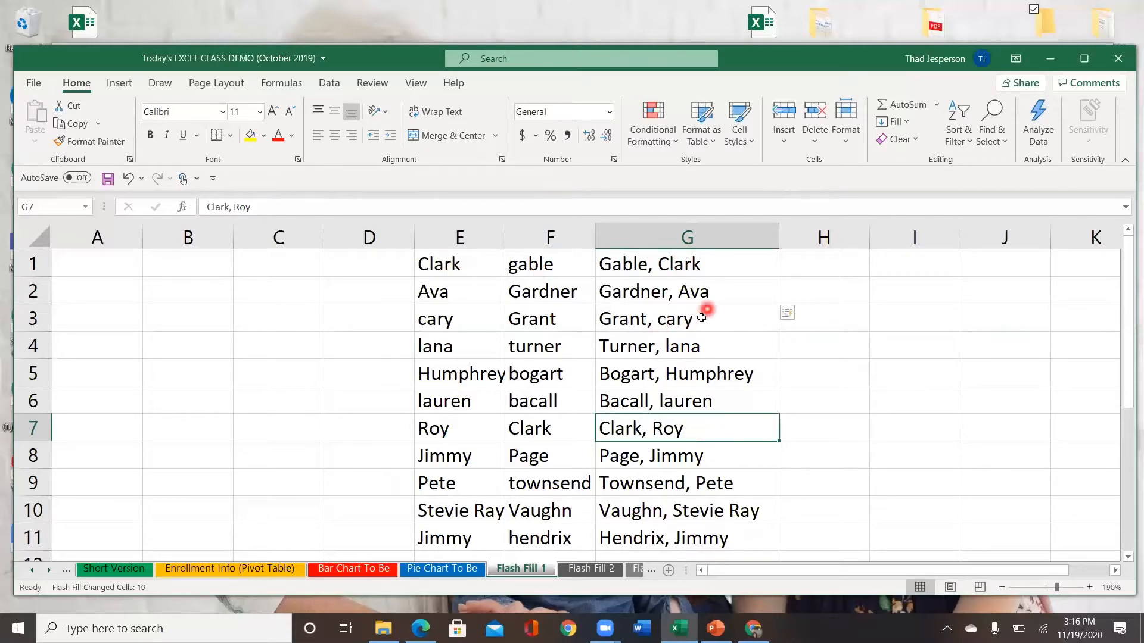
Capitalize the first name in cell G3 so the entry reads "Grant, Cary".
left_click(665, 321)
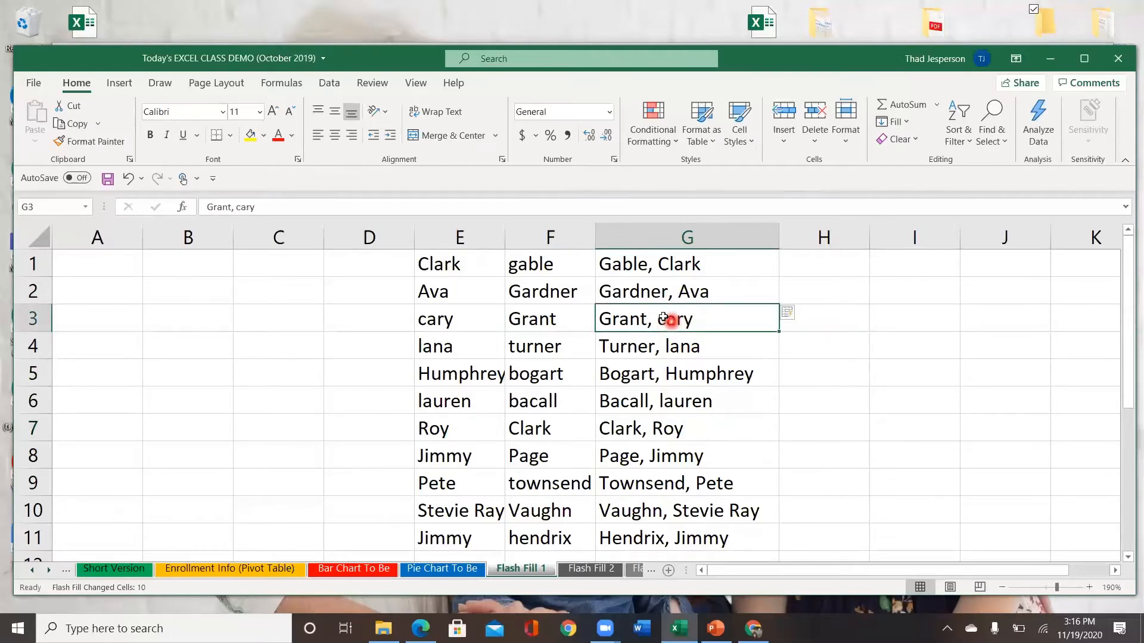
left_click(240, 208)
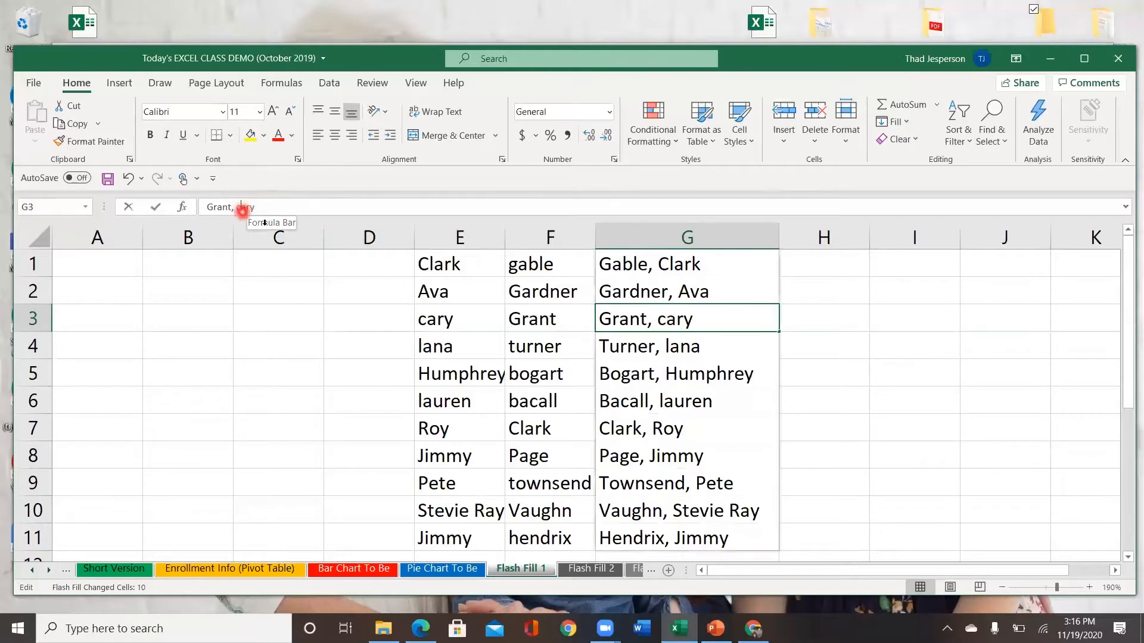
key("BackSpace")
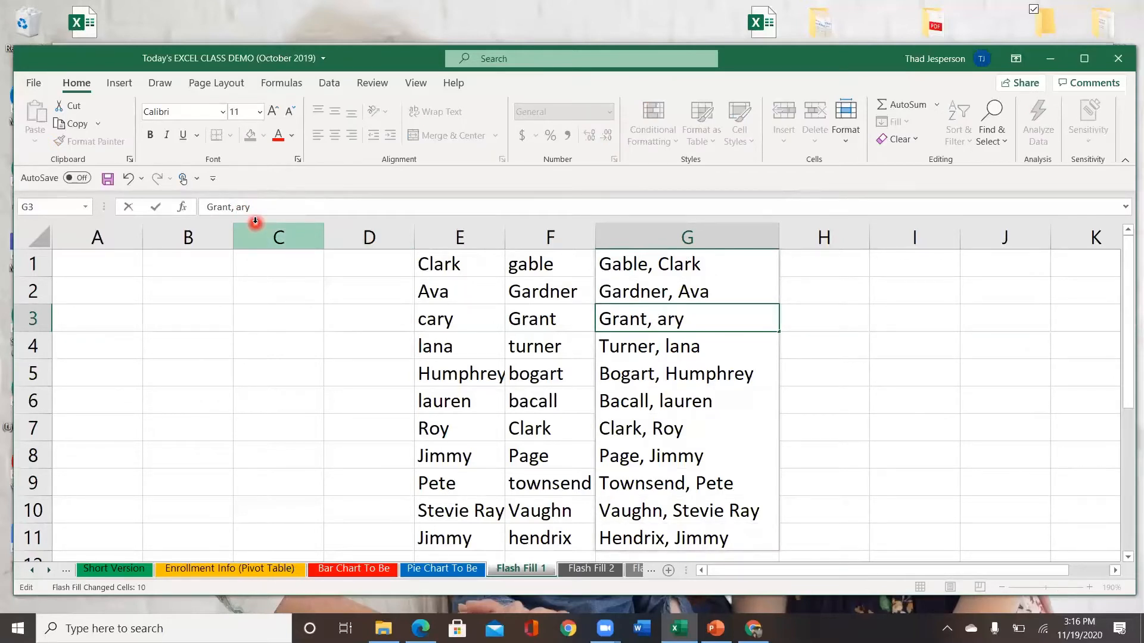
type("C")
key("Return")
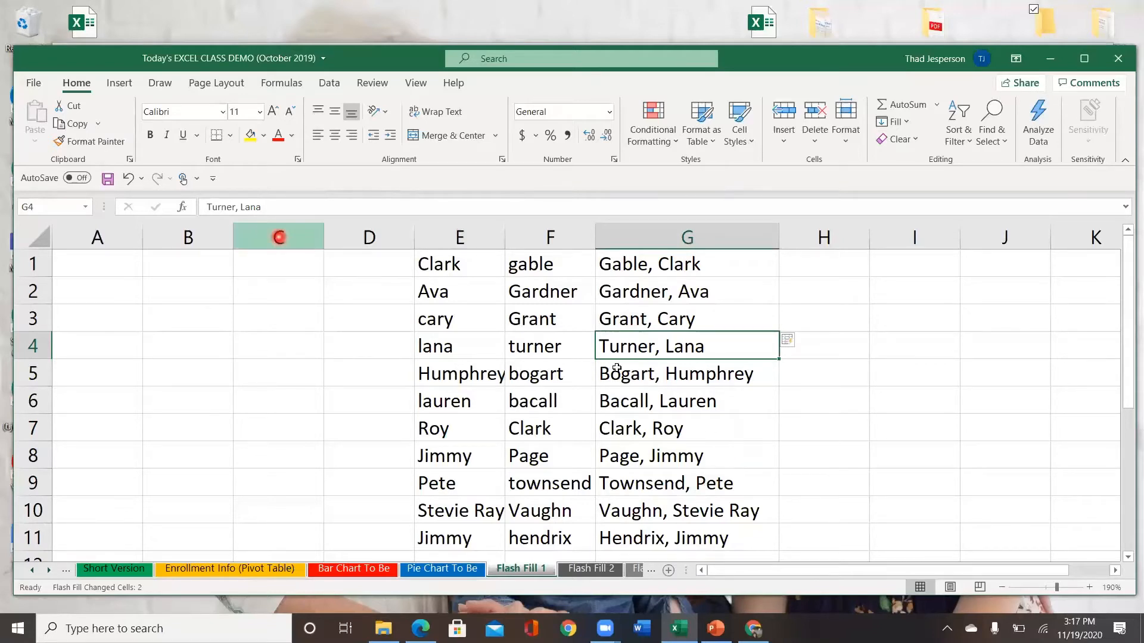
On the Flash Fill 2 sheet, enter Gable in B2 and Flash Fill the Last Names column starting with Gardner in B3.
left_click(595, 570)
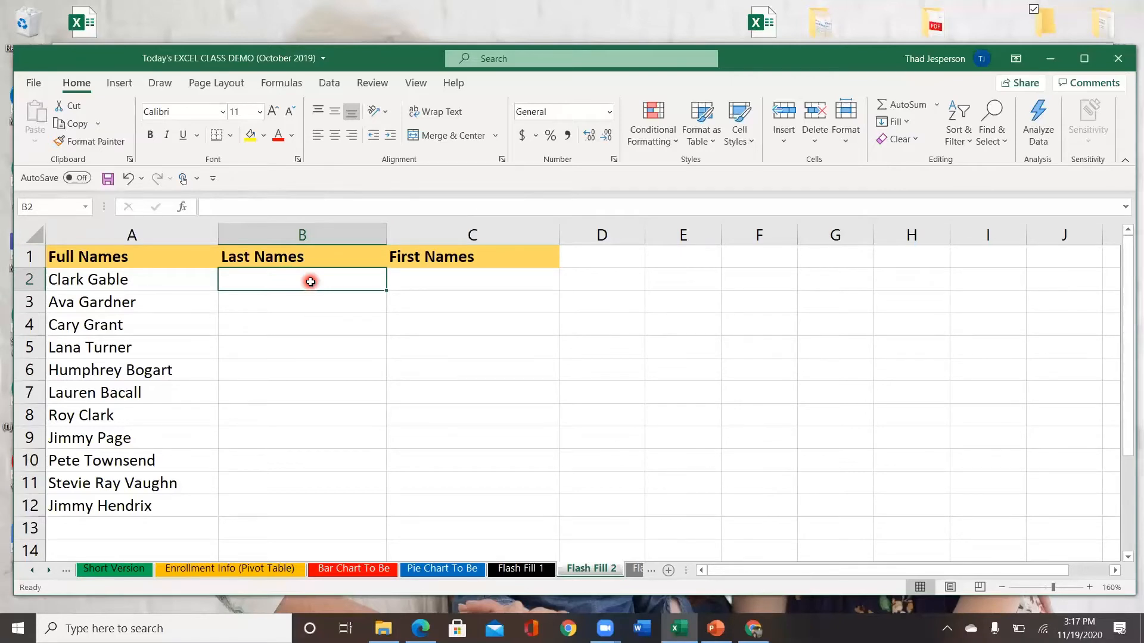
type("Ga")
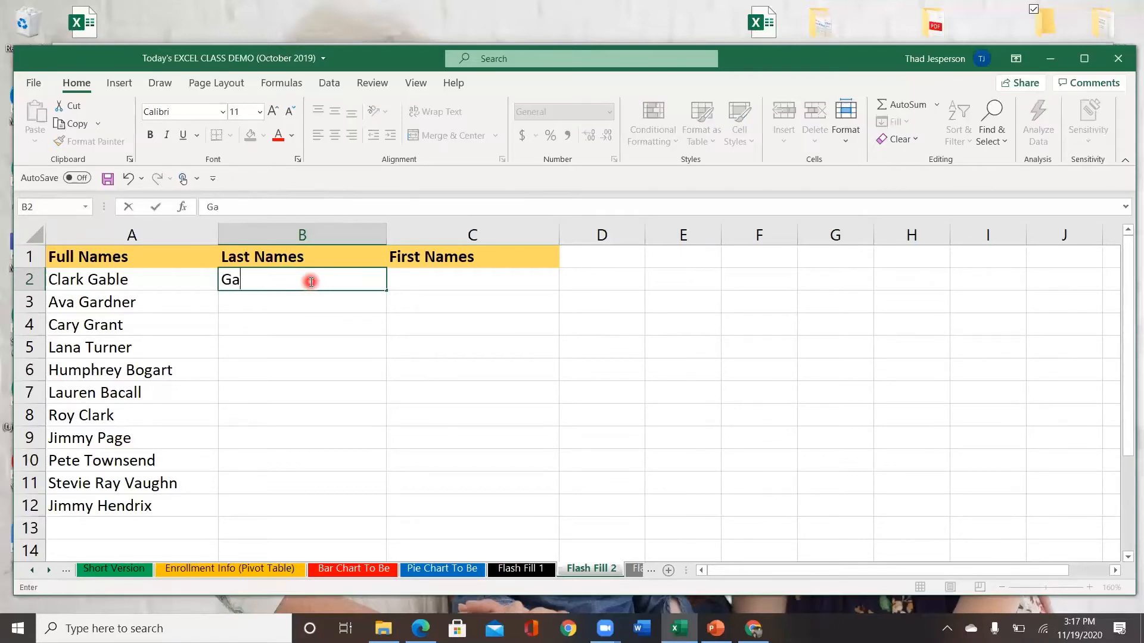
type("ble")
key("Return")
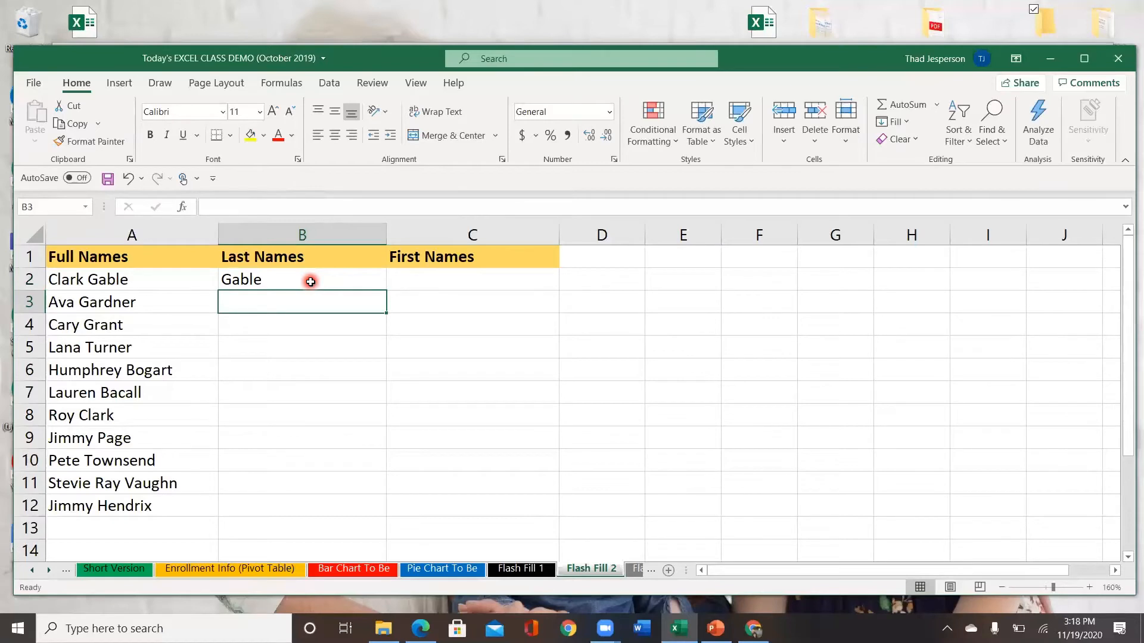
type("G")
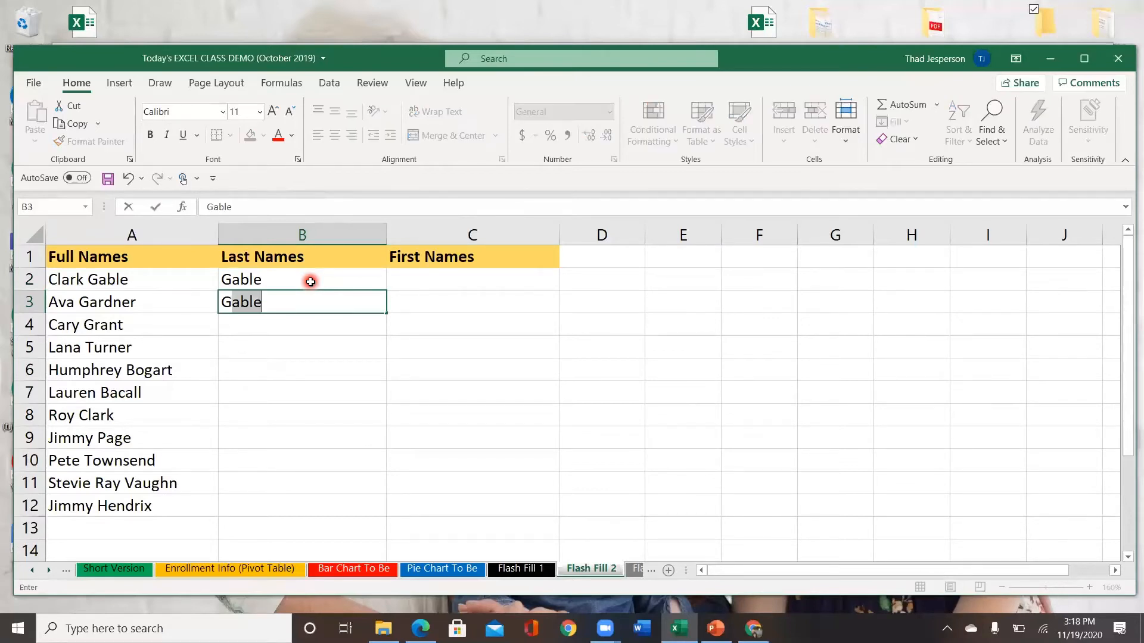
type("ar")
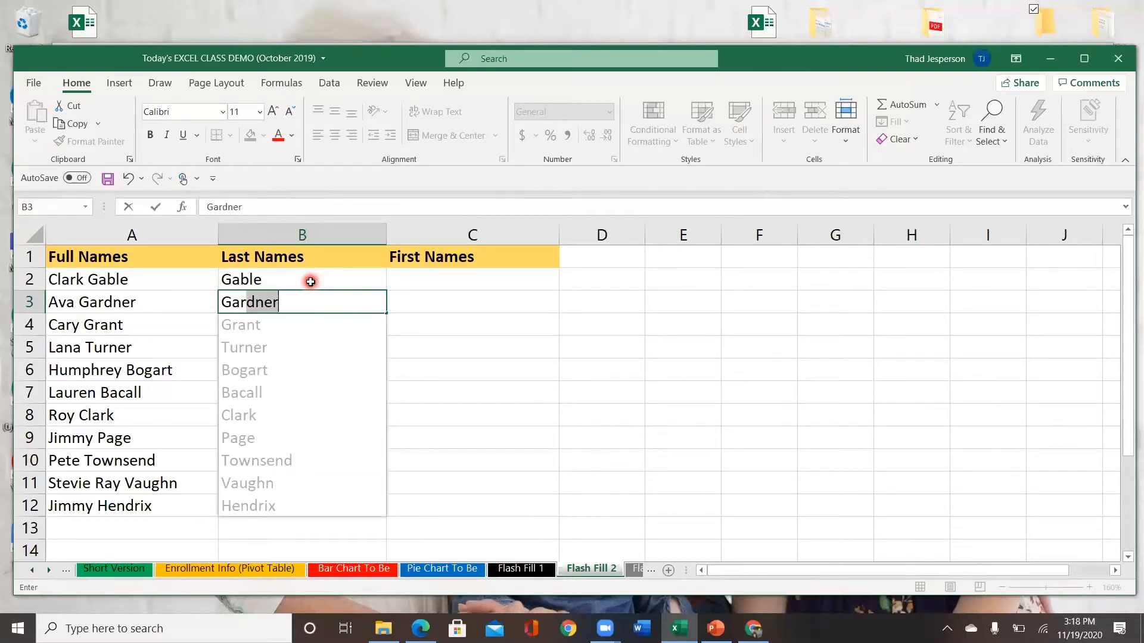
key("Return")
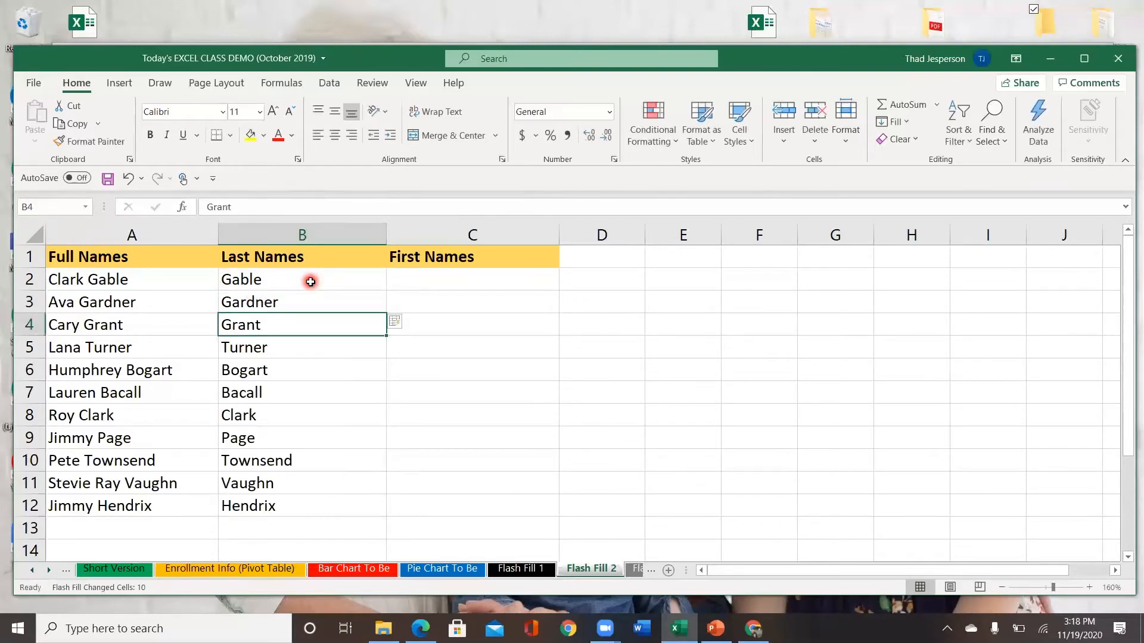
Enter Clark in C2 and Flash Fill the First Names column starting with Ava in C3.
left_click(428, 280)
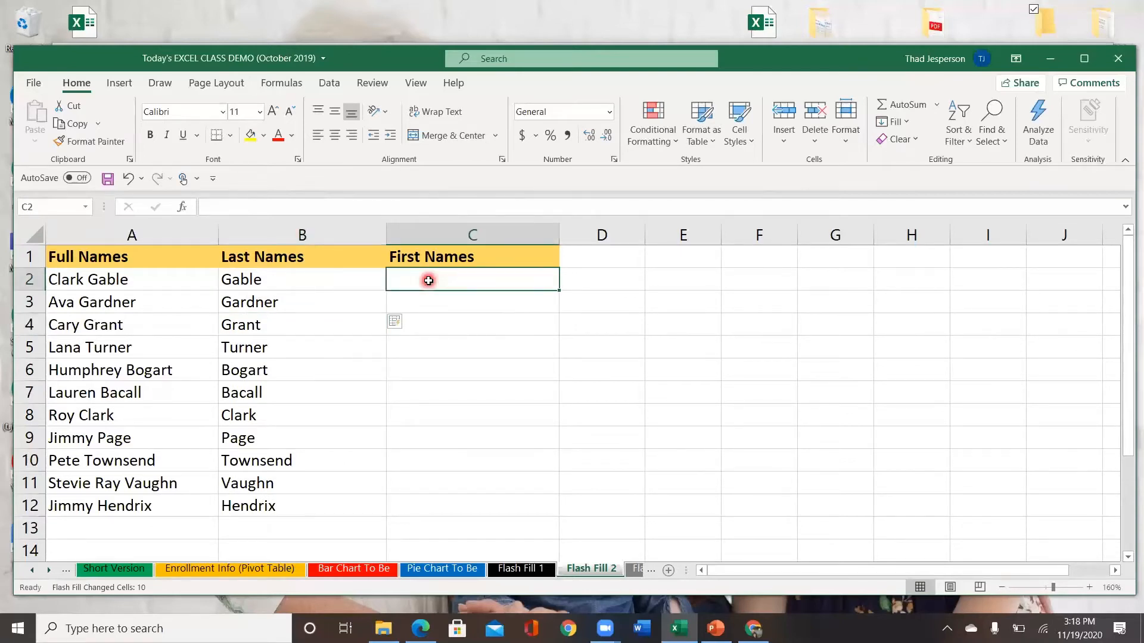
type("Cla")
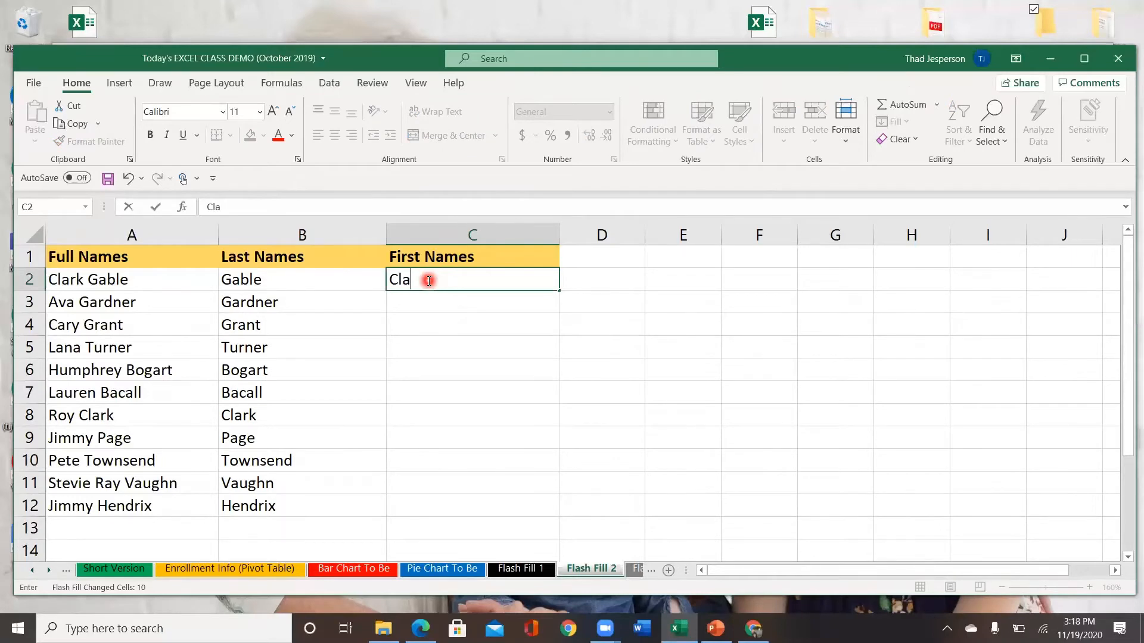
type("rk")
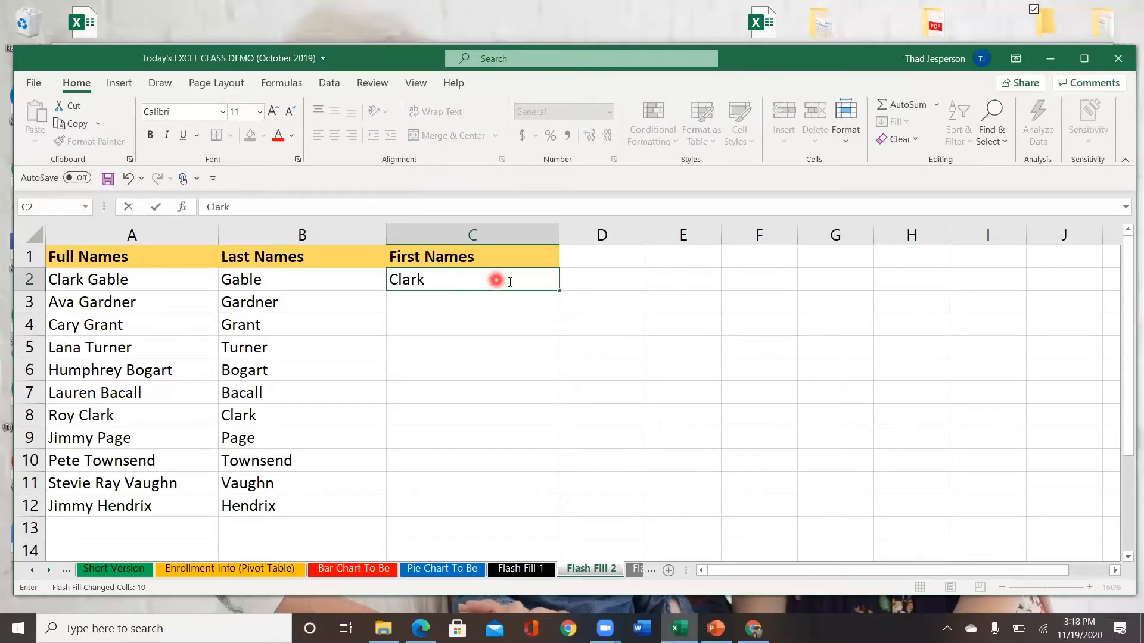
key("Return")
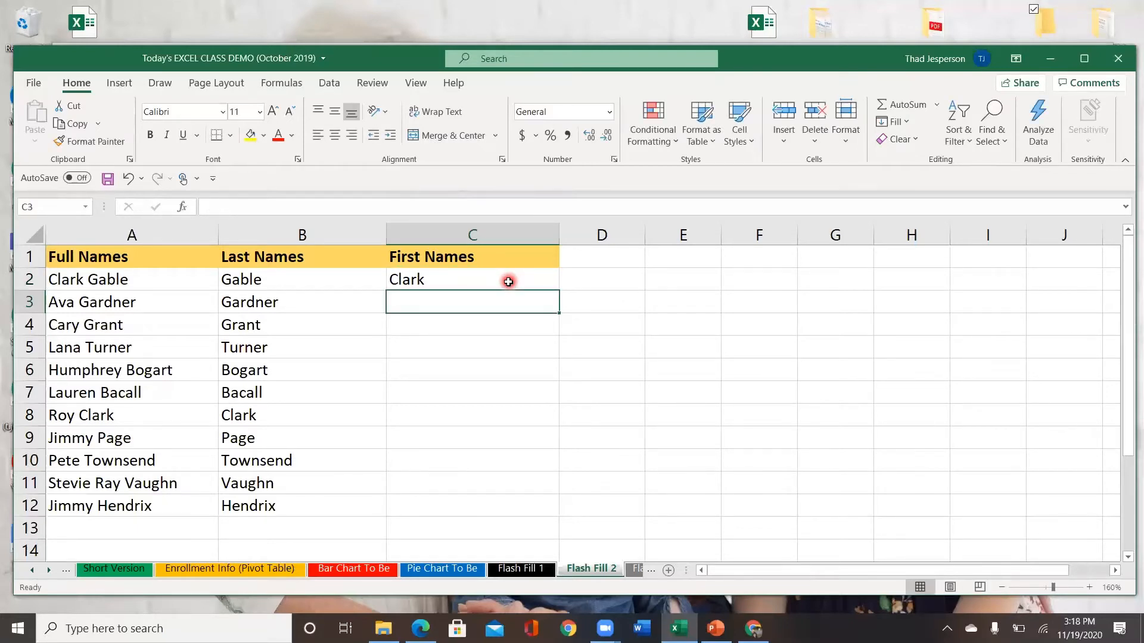
type("Ava")
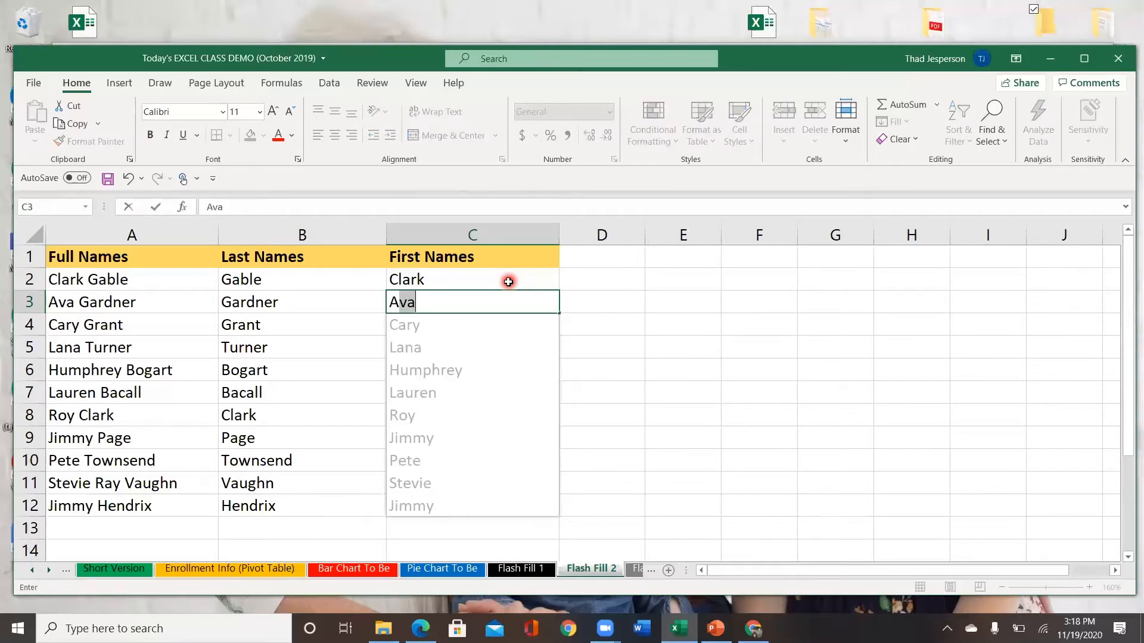
key("Return")
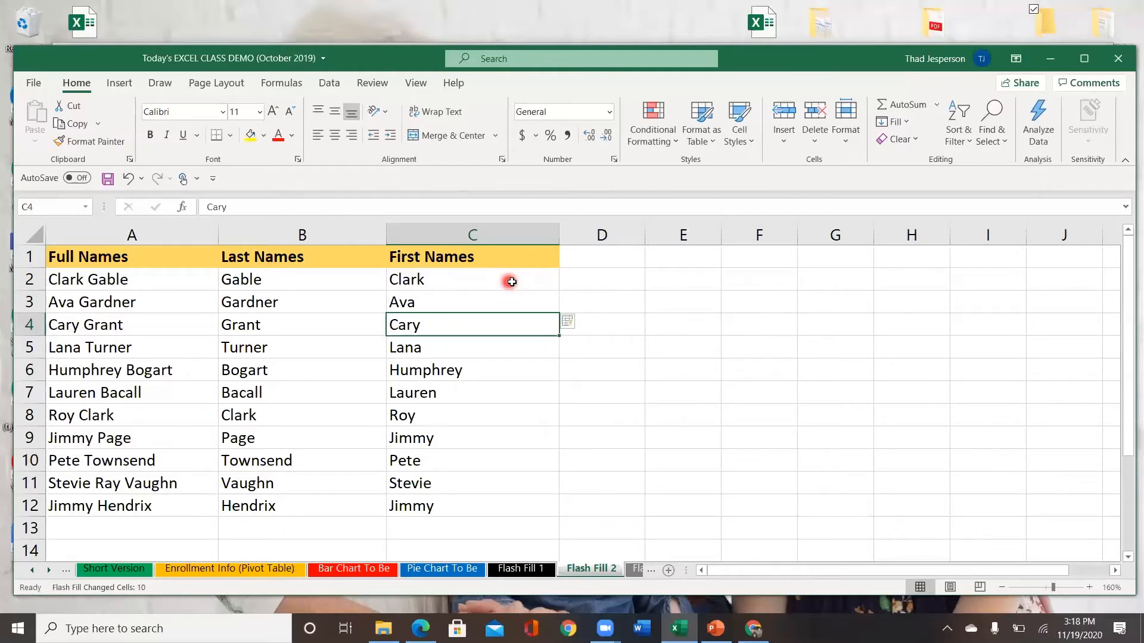
On the Flash Fill 3 sheet, widen the empty column H beside Contact Person and select cell H2.
left_click(636, 569)
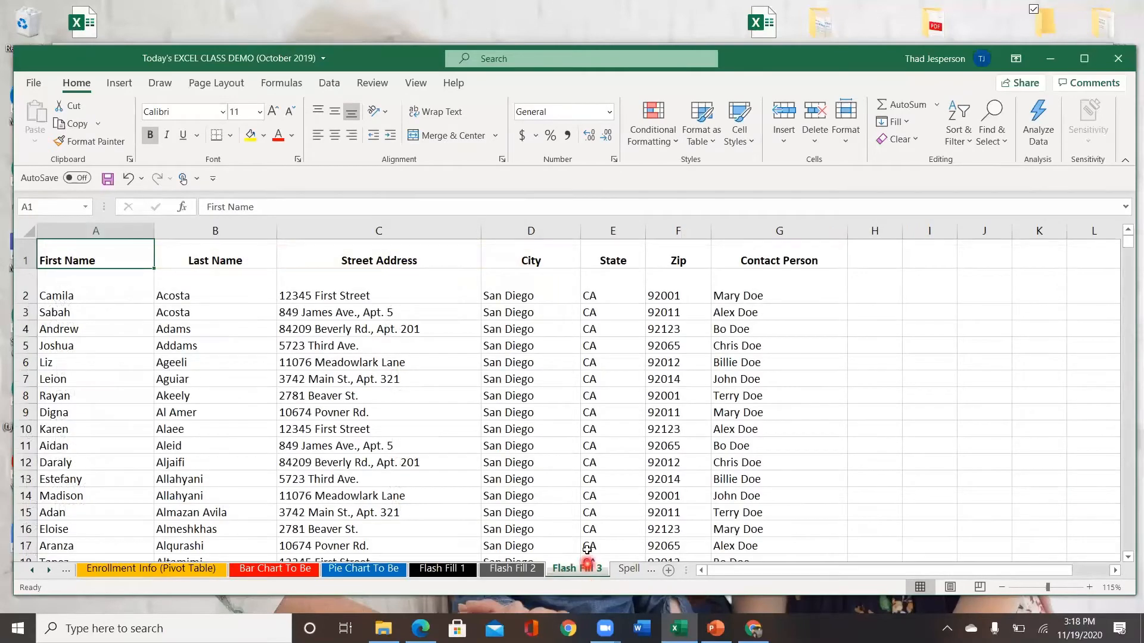
left_click(880, 294)
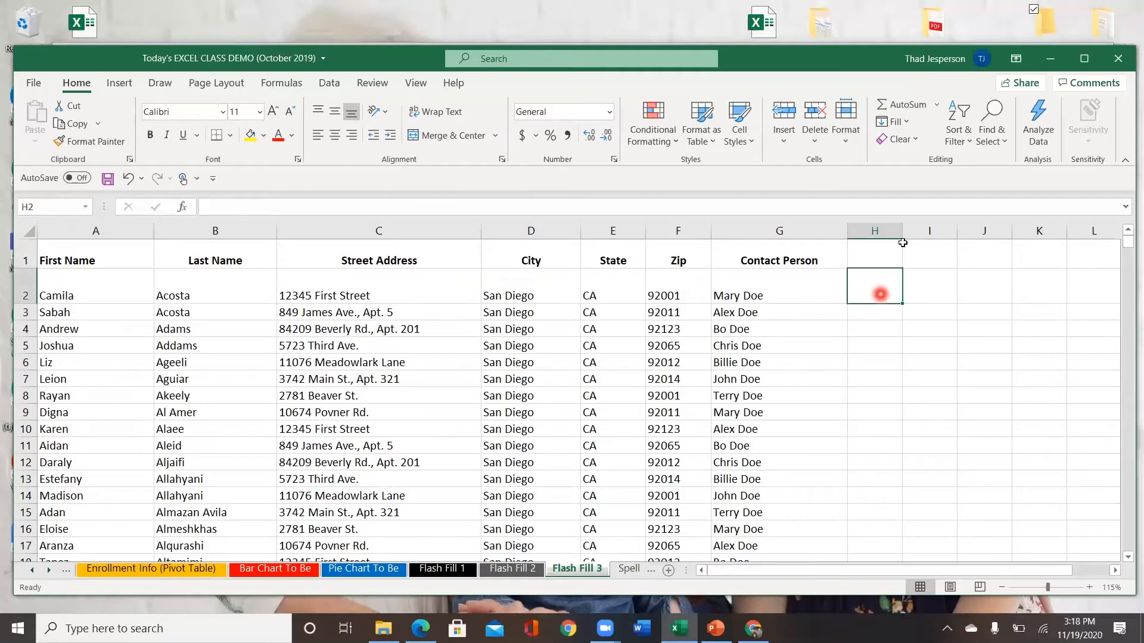
left_click_drag(955, 231, 1086, 238)
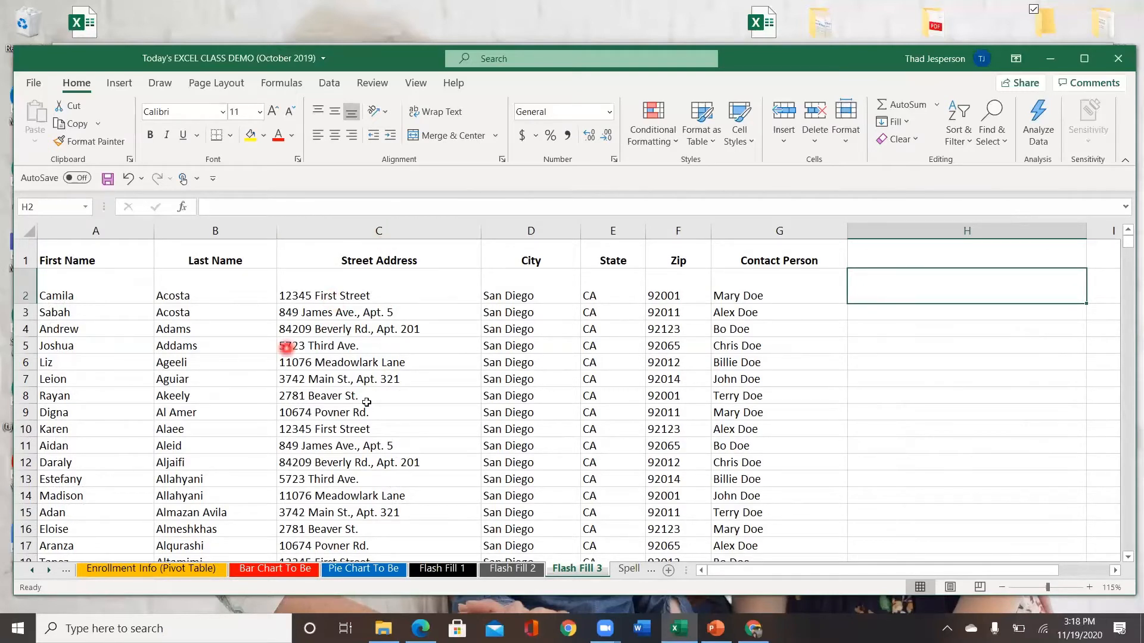
left_click(444, 577)
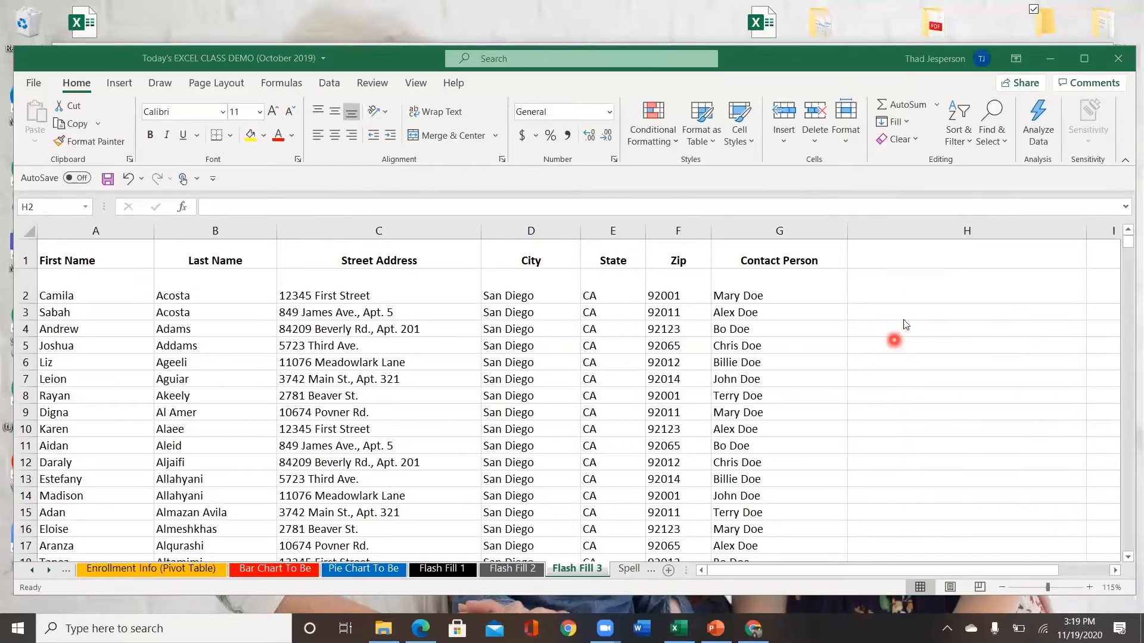
left_click(932, 292)
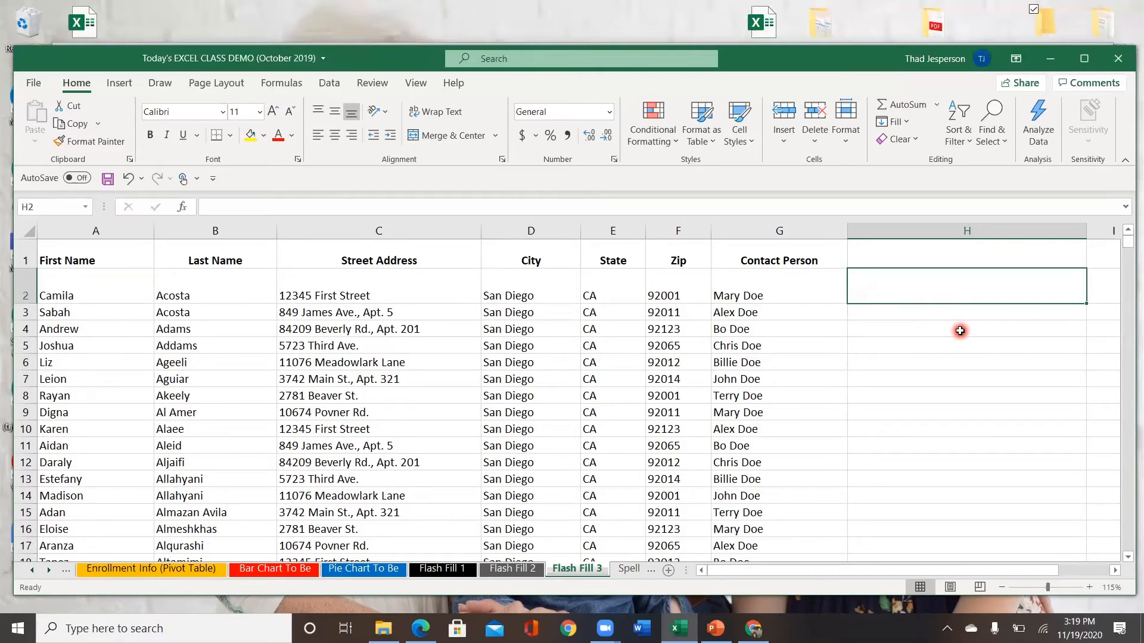
Enter the first record's combined address in H2, with a comma after the street, followed by city, state and zip separated by spaces.
type("1234")
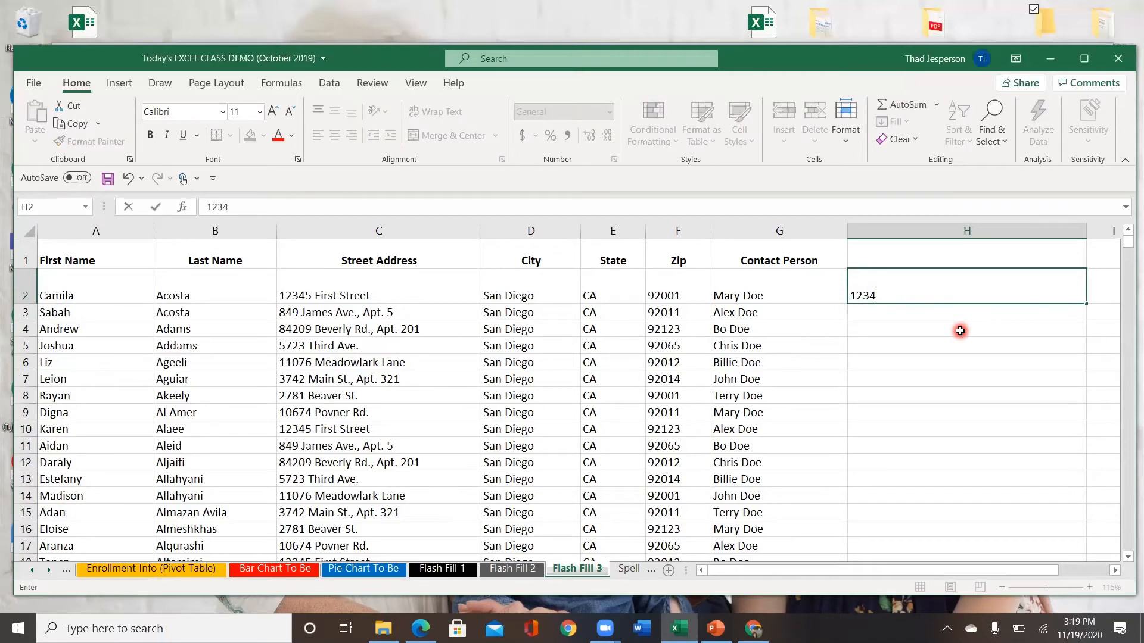
type("5 First")
type("Street")
type(", S")
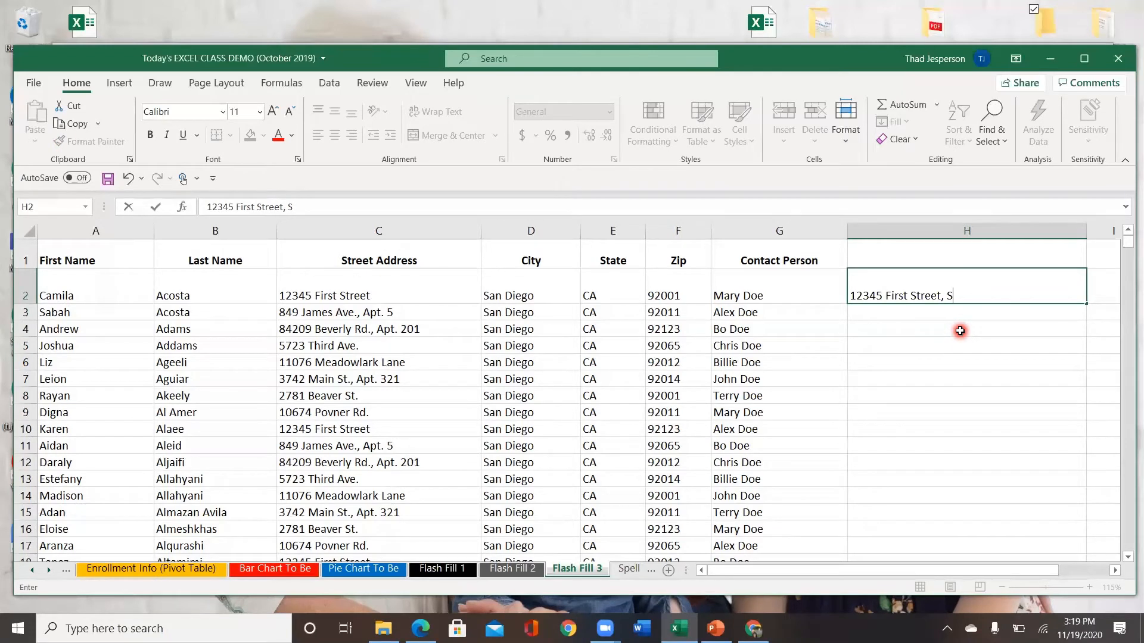
type("an Diego CA")
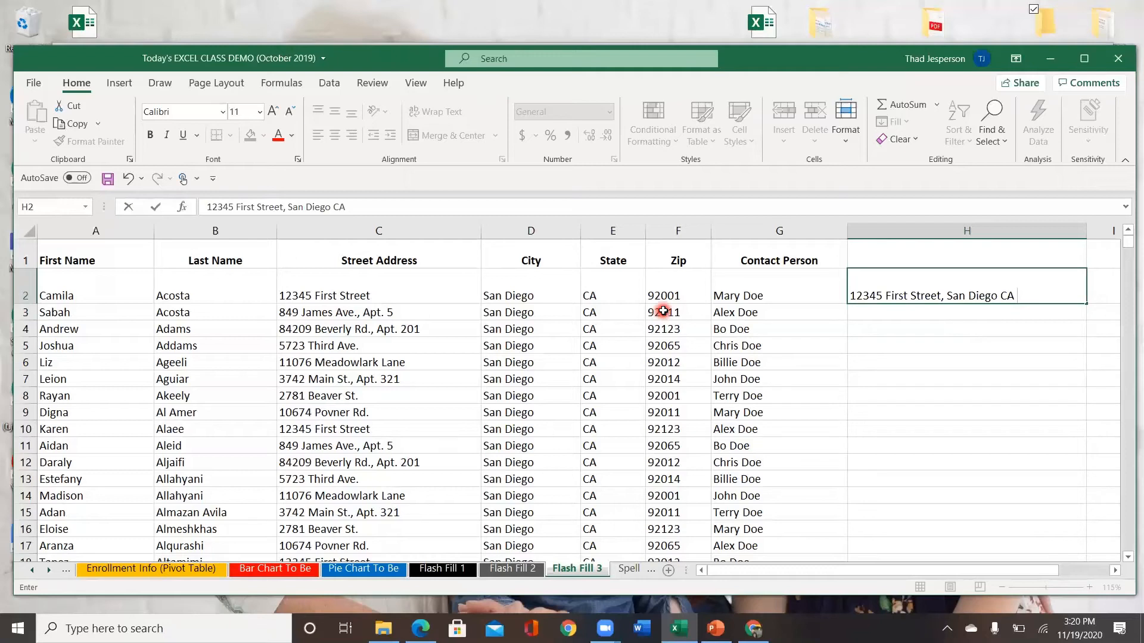
type("92001")
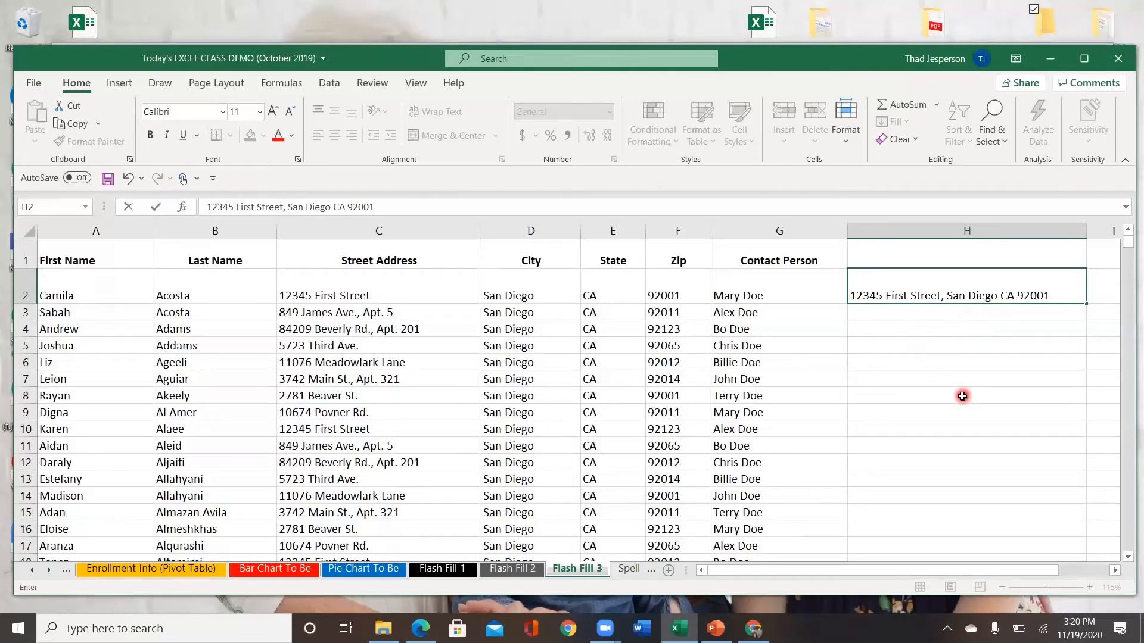
key("Return")
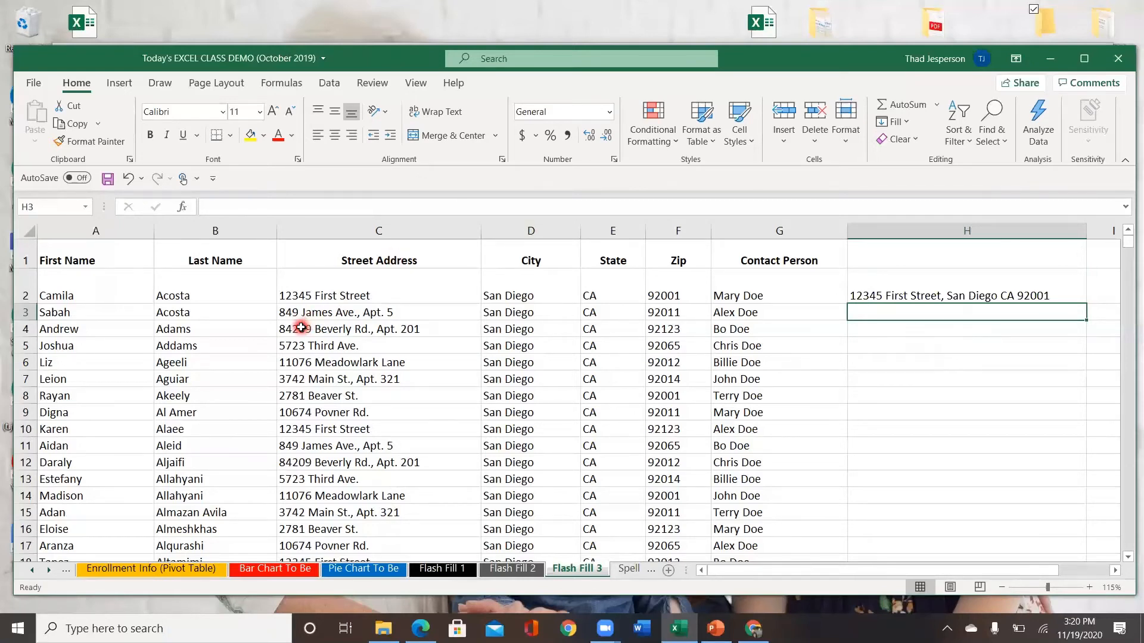
Begin the second record's combined address in H3 and accept the Flash Fill suggestion for the rest of column H.
left_click(878, 315)
type("849 James Ave., Apt. 5, San Diego CA 92011")
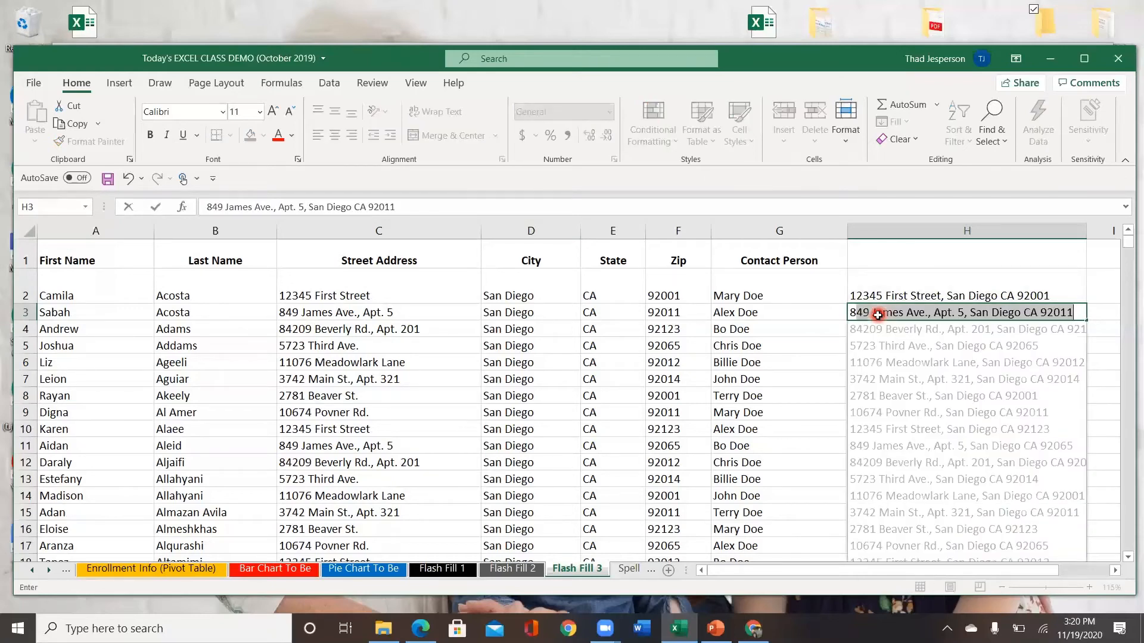
key("Return")
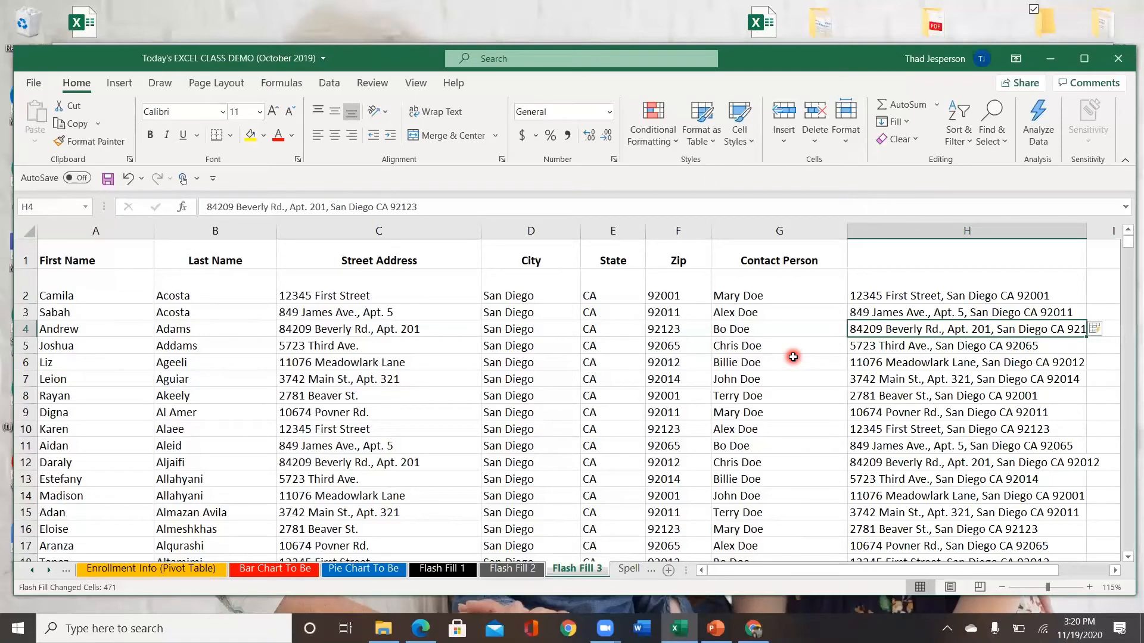
Examine the combined addresses down column H against the street, city, state and zip columns, and return to cell A1.
middle_click(793, 357)
scroll(794, 373, "down", 1)
scroll(795, 377, "down", 2)
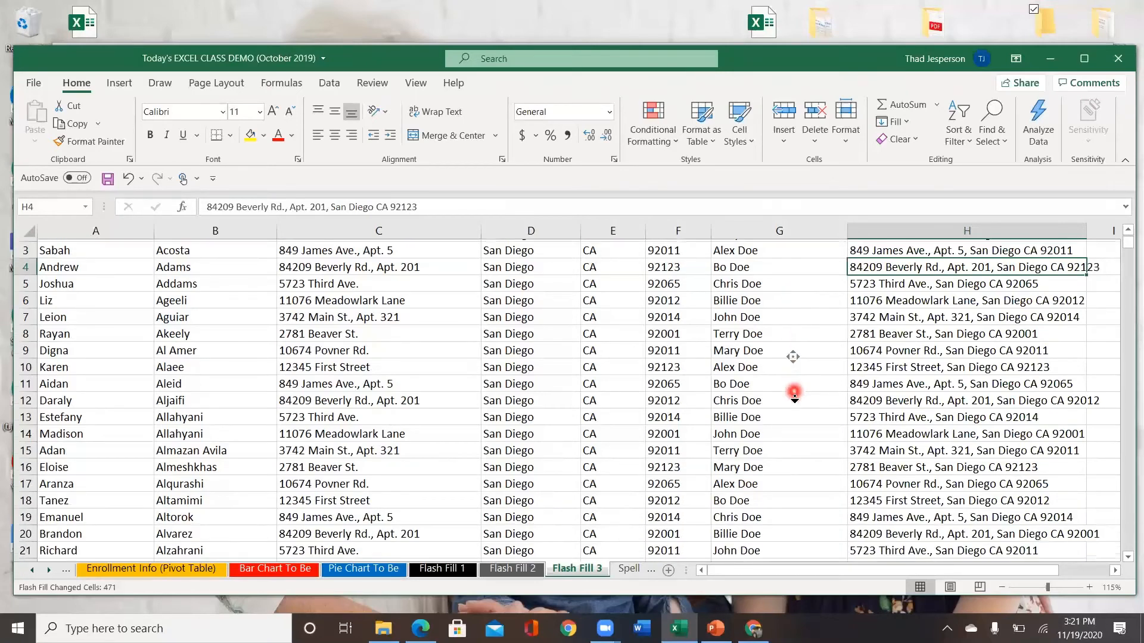
scroll(794, 408, "down", 3)
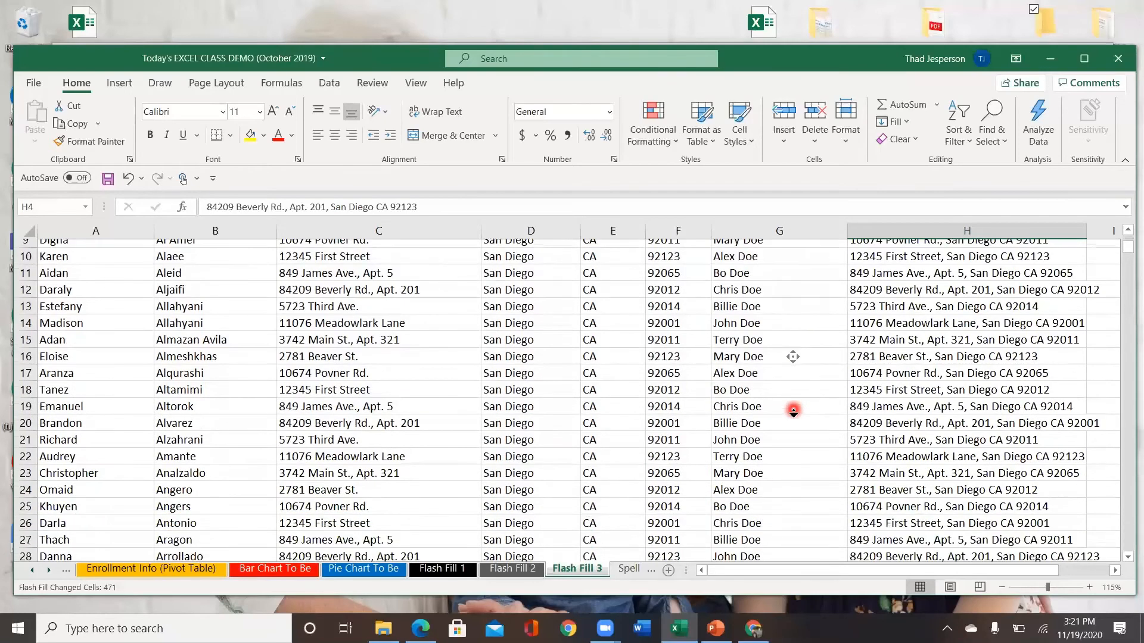
scroll(794, 411, "down", 7)
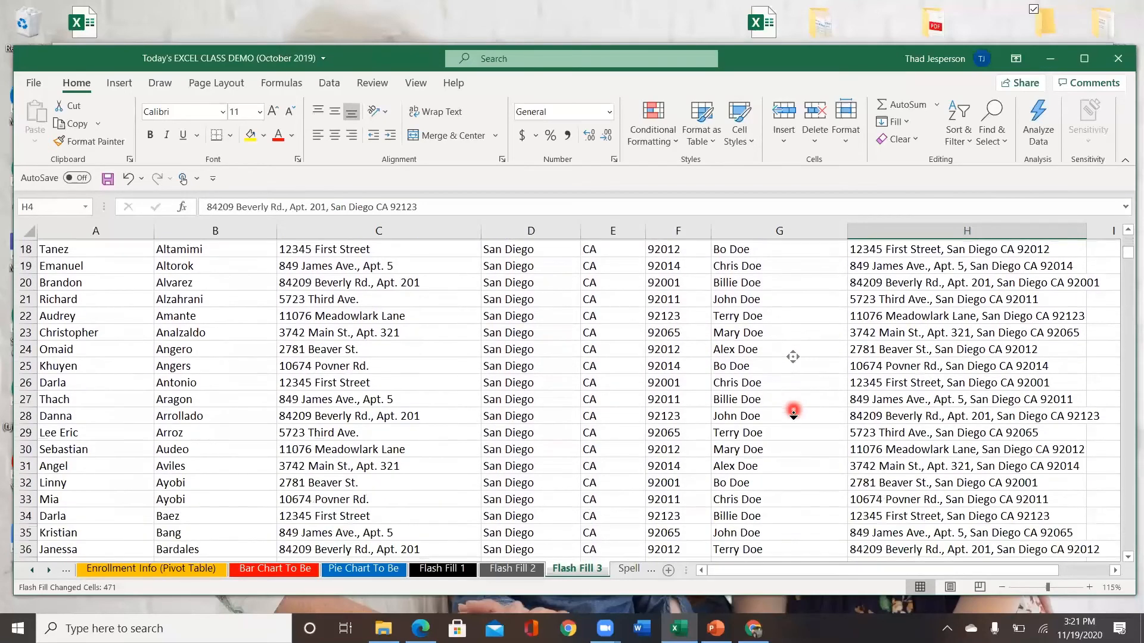
scroll(799, 483, "down", 20)
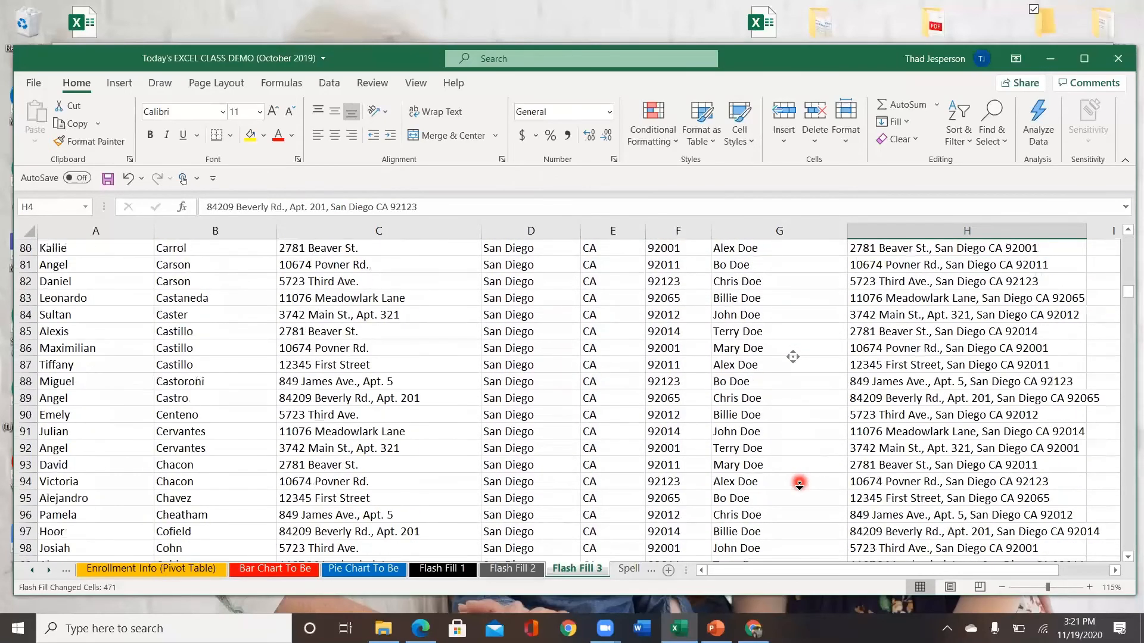
scroll(797, 314, "up", 5)
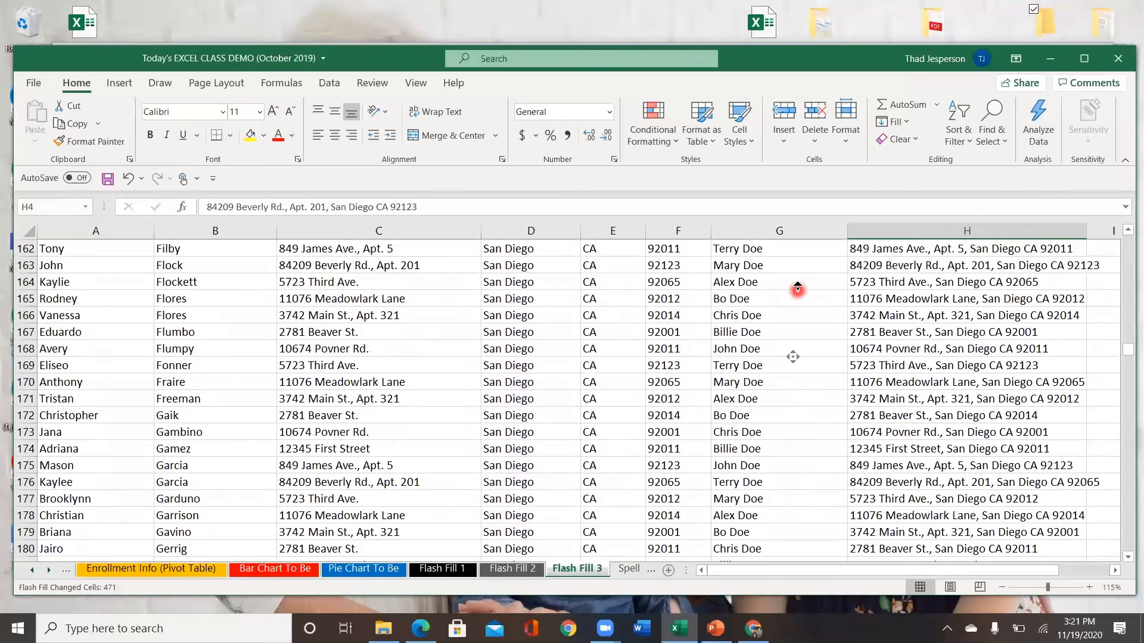
scroll(796, 261, "up", 20)
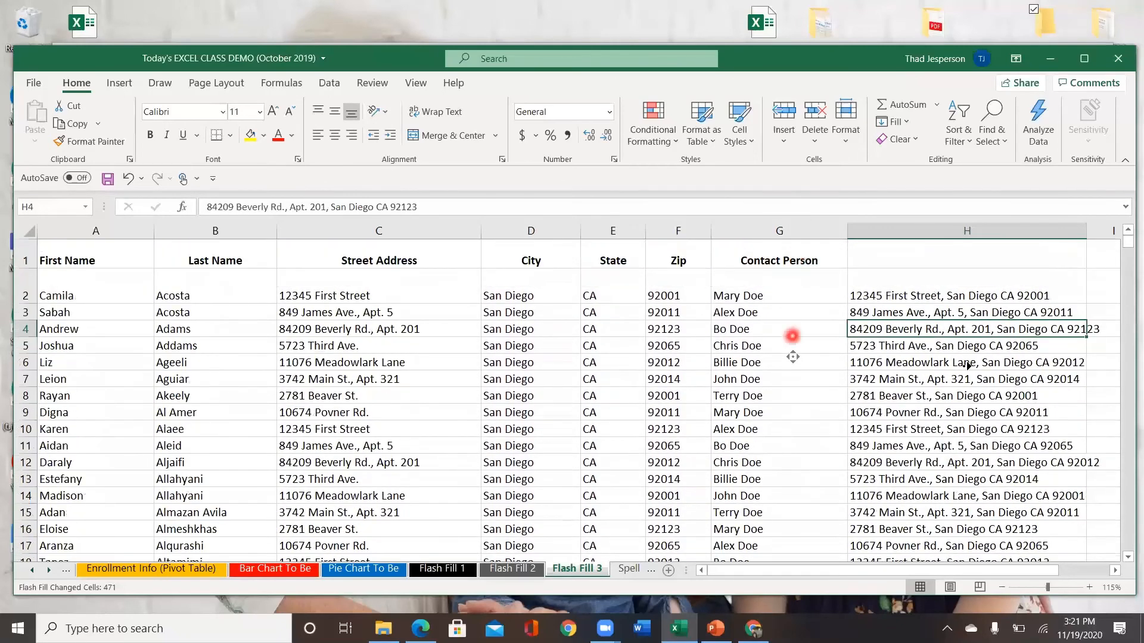
scroll(792, 343, "right", 20)
scroll(618, 342, "left", 20)
scroll(590, 343, "left", 20)
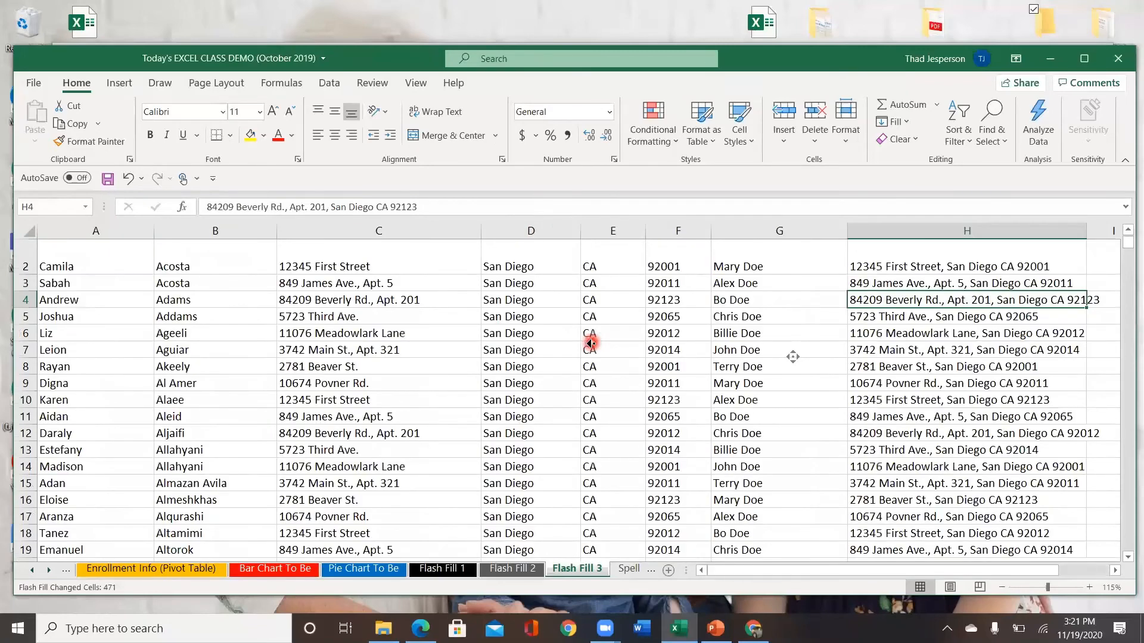
scroll(789, 374, "down", 1)
scroll(789, 374, "down", 1)
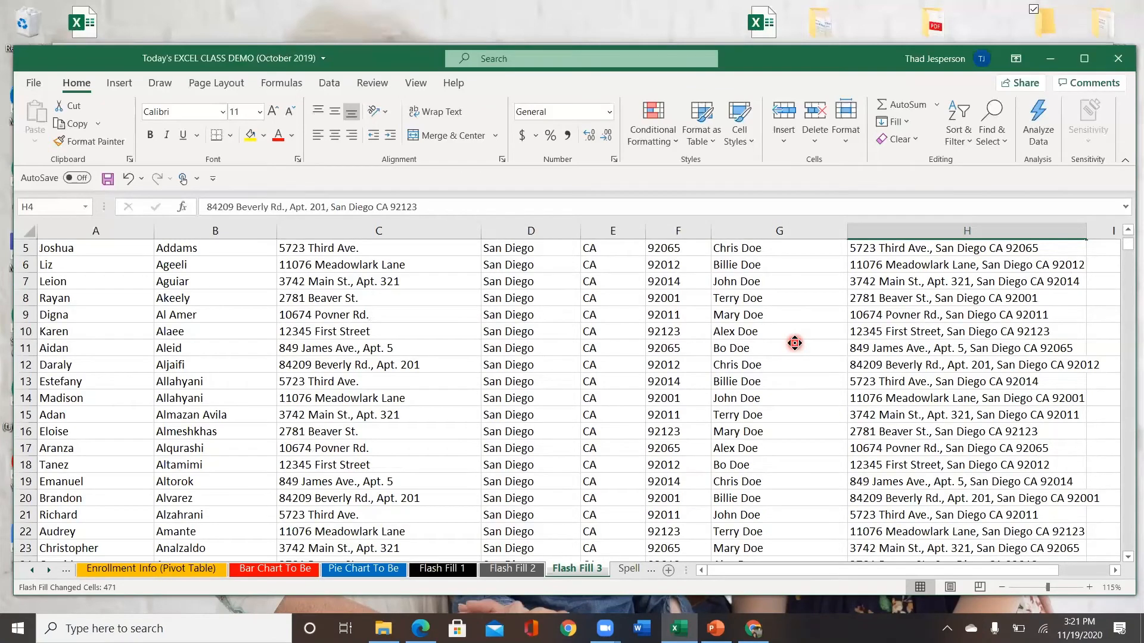
scroll(795, 345, "down", 1)
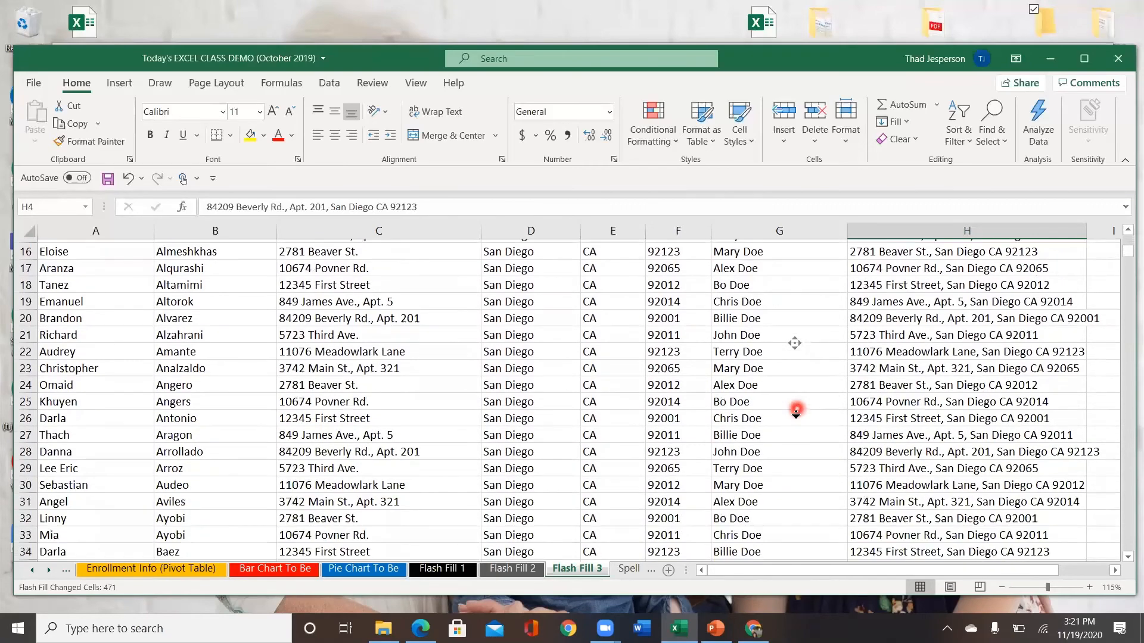
scroll(795, 416, "down", 1)
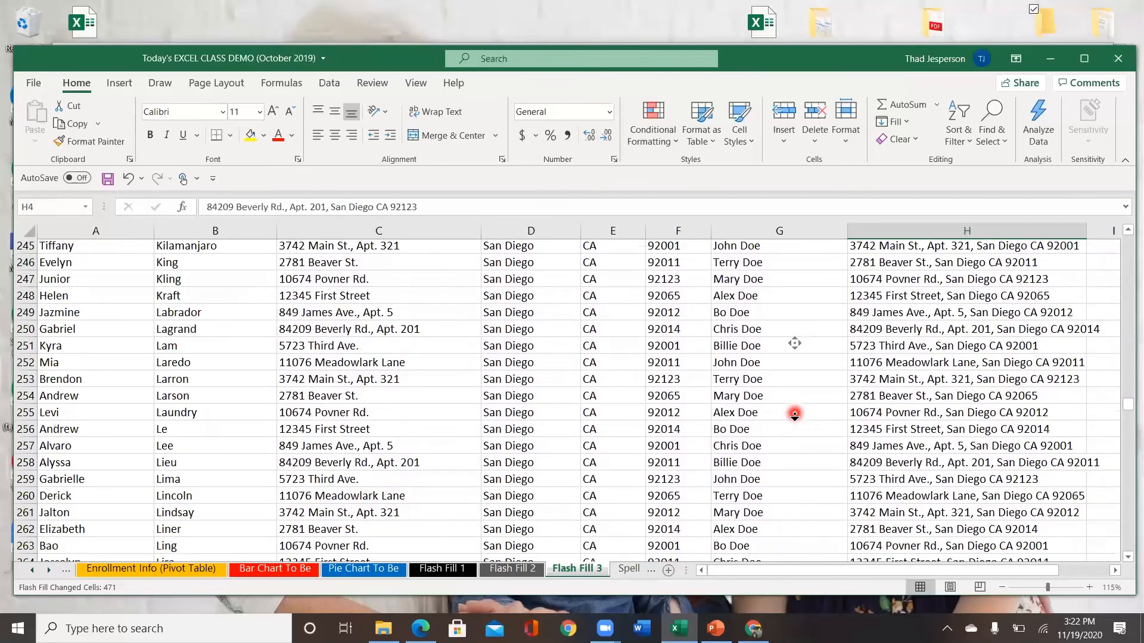
scroll(795, 415, "down", 5)
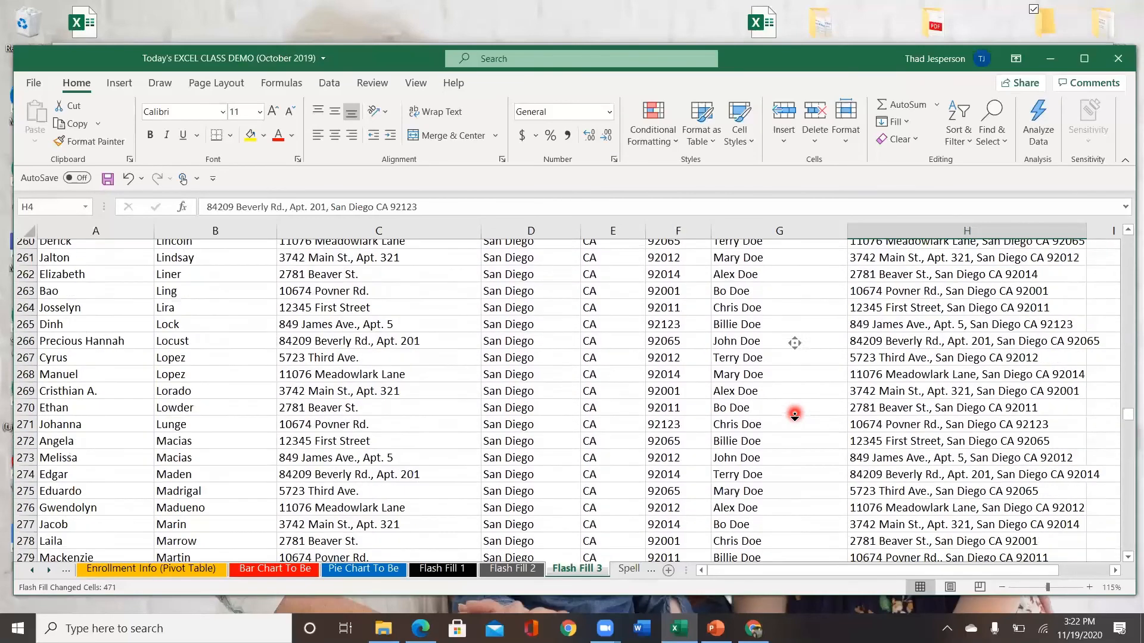
scroll(794, 415, "down", 5)
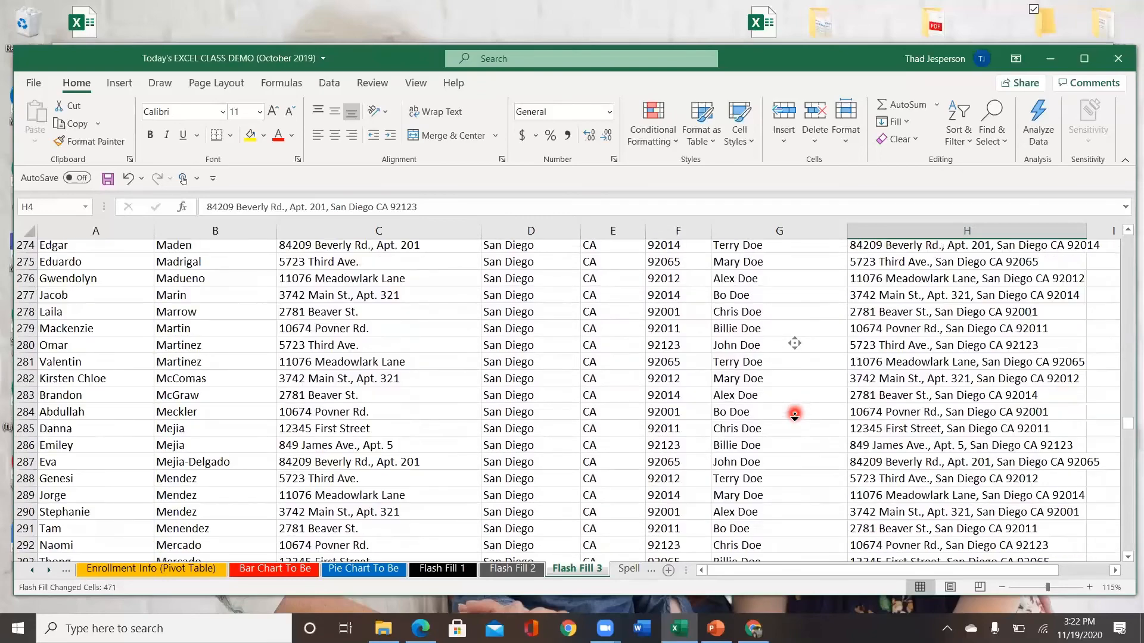
scroll(795, 415, "down", 5)
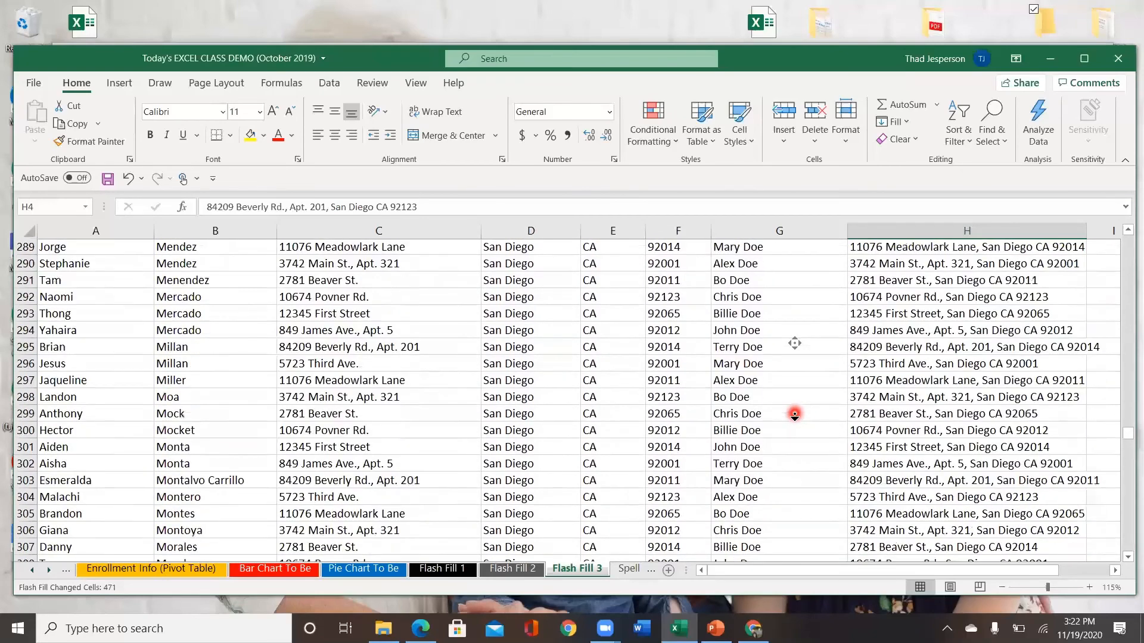
scroll(795, 415, "down", 5)
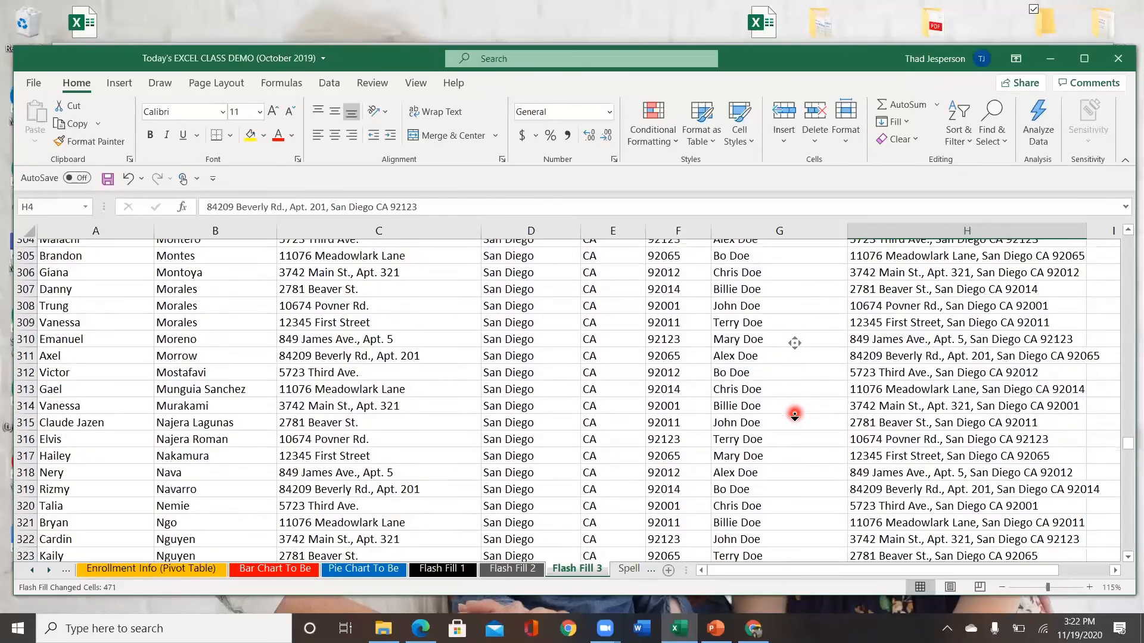
middle_click(795, 413)
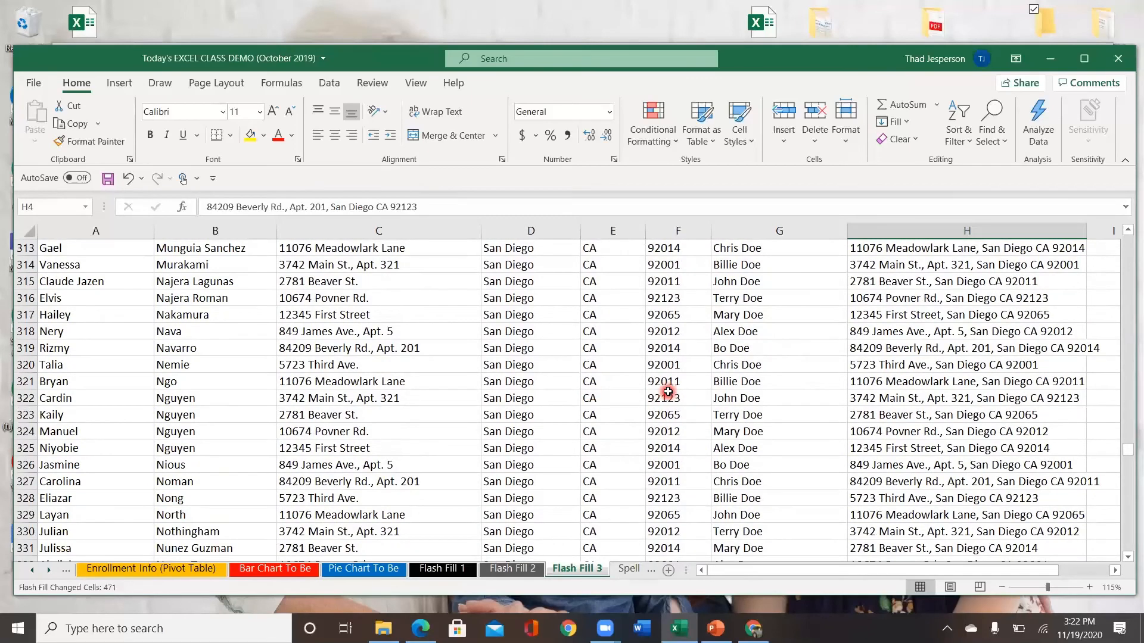
key("ctrl+Home")
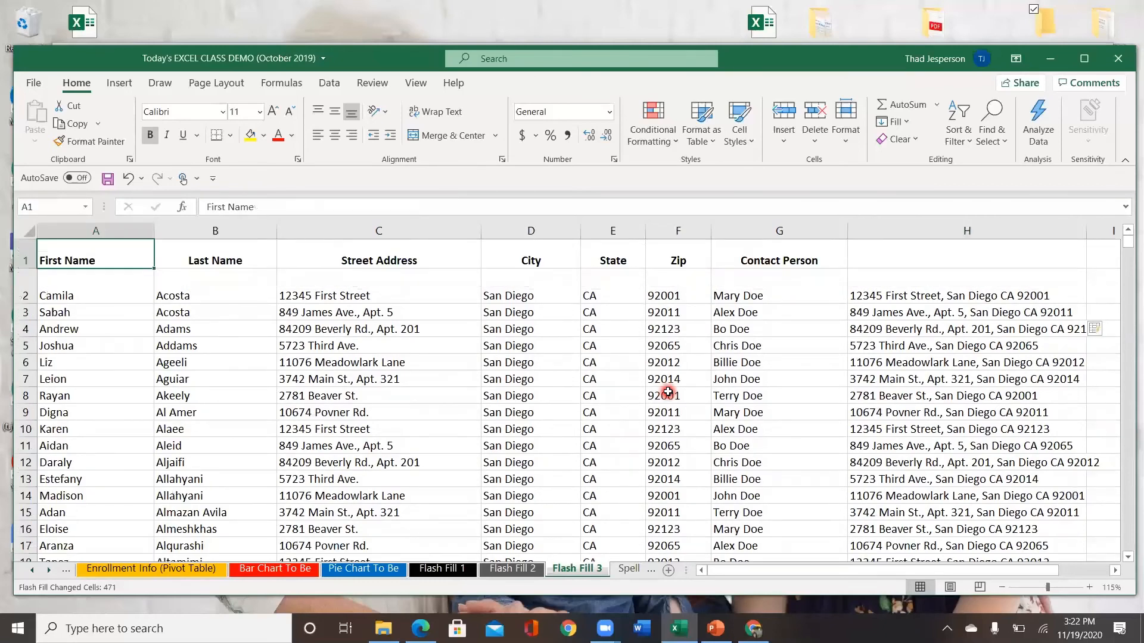